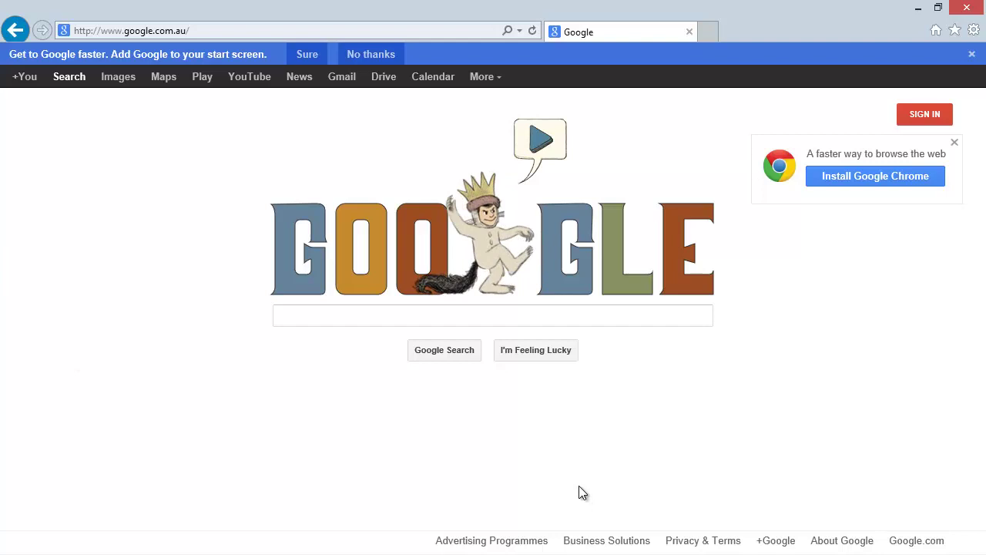
Search Google for 'social security administration' by accepting the autocomplete suggestion.
left_click(366, 316)
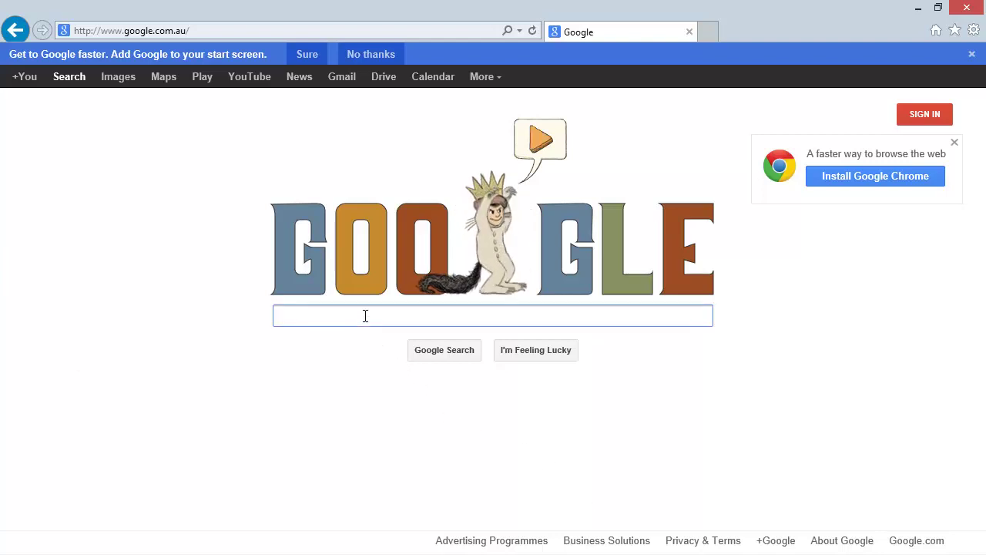
type("soci")
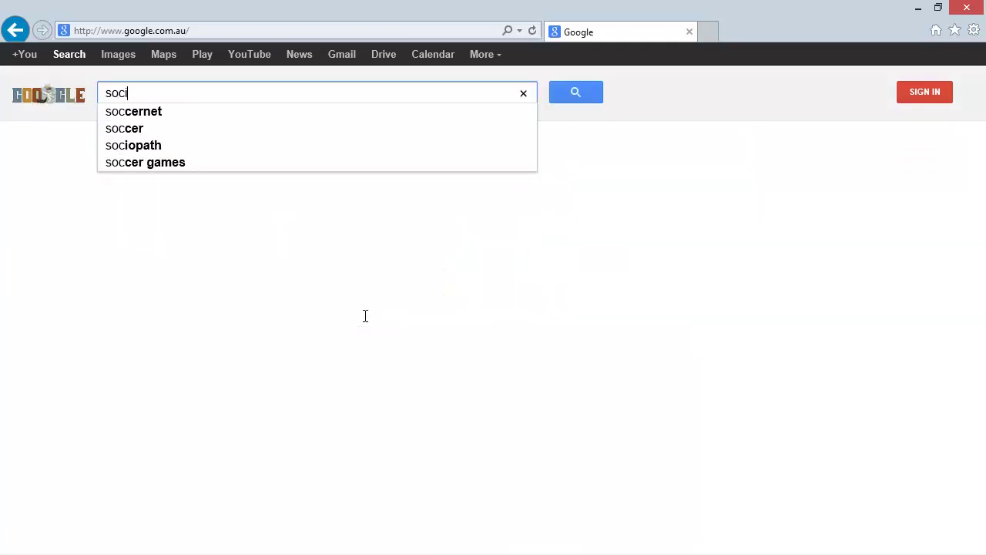
type("al security ad")
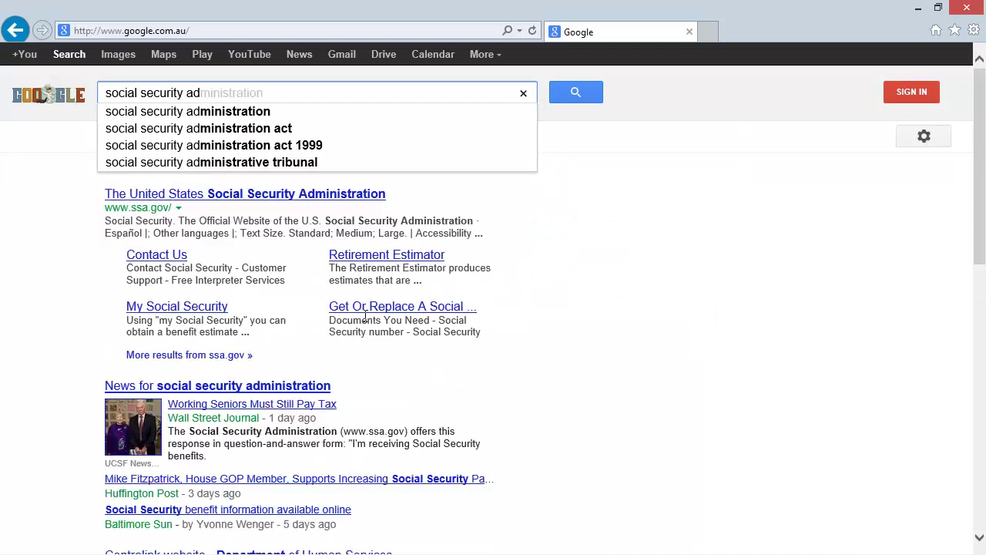
key("Down")
key("Return")
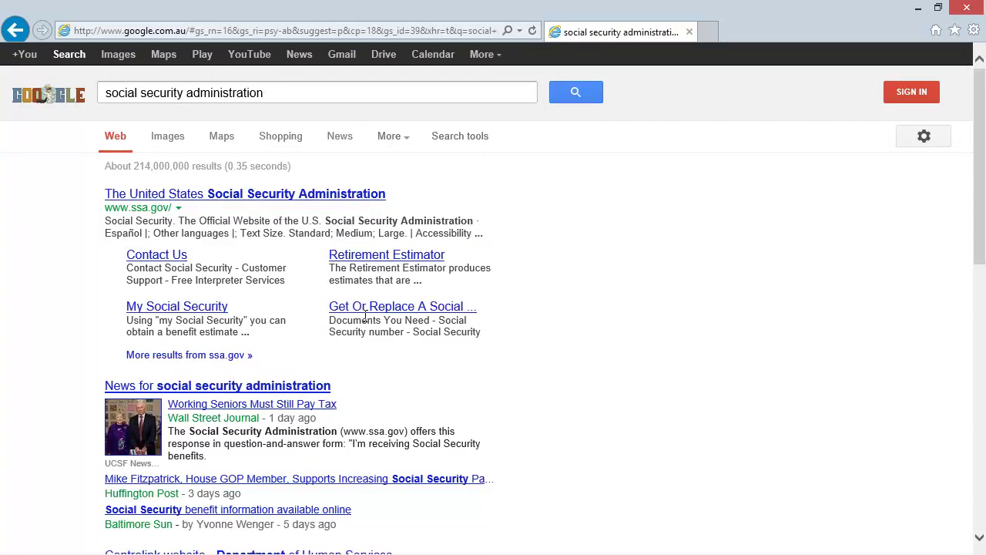
Open ssa.gov from the results, then its 'Report Fraud or ID Theft' link.
left_click(183, 202)
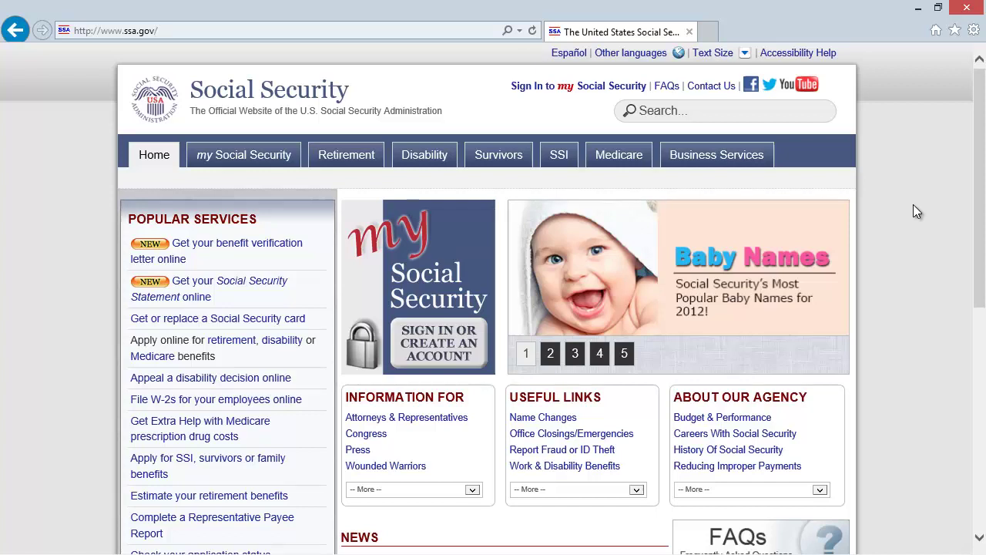
left_click(570, 456)
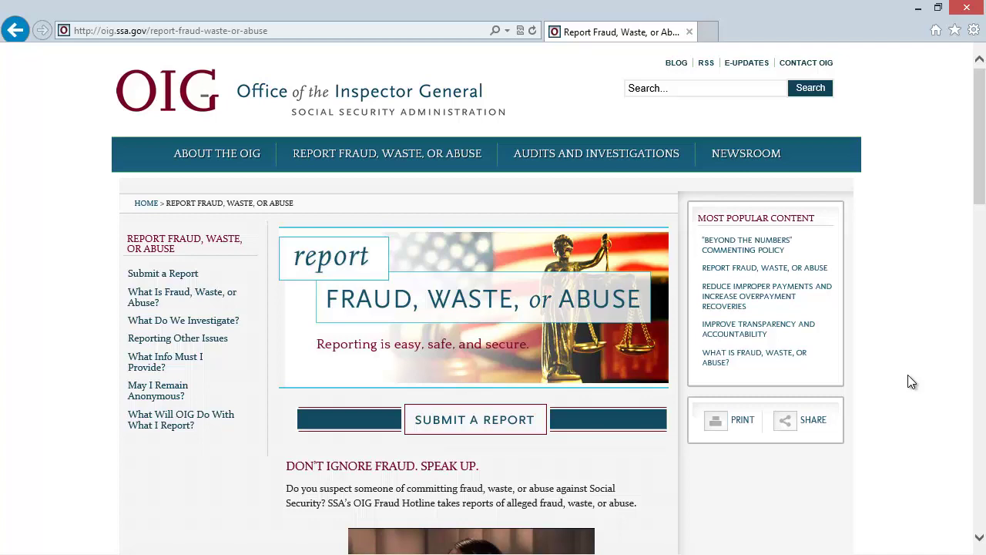
Open the Submit a Report form and select its full https address.
left_click(463, 425)
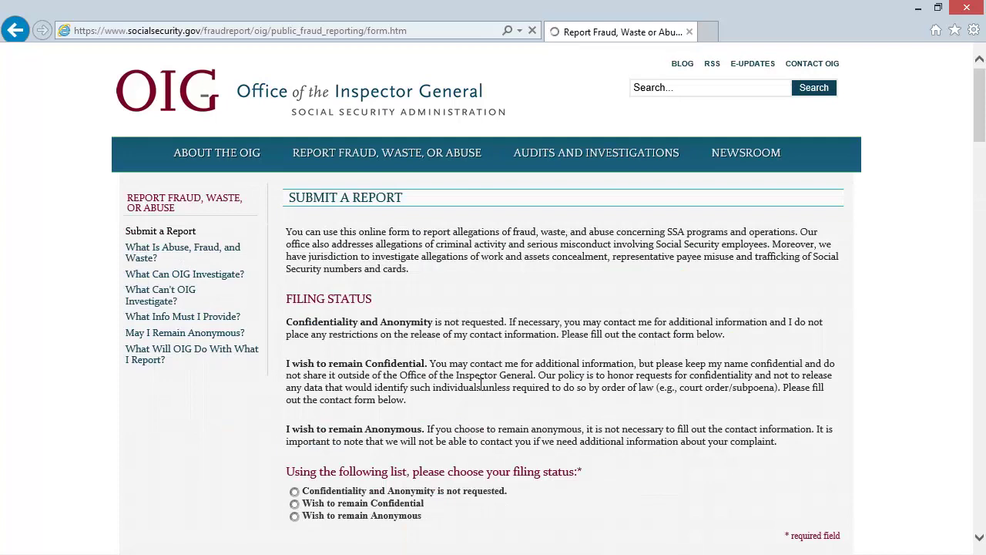
left_click_drag(984, 91, 968, 81)
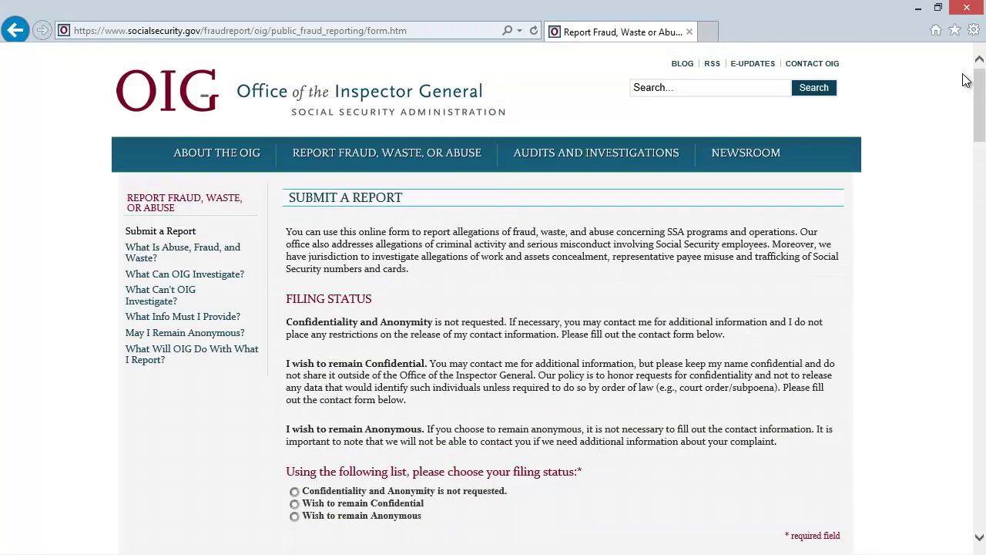
double_click(80, 30)
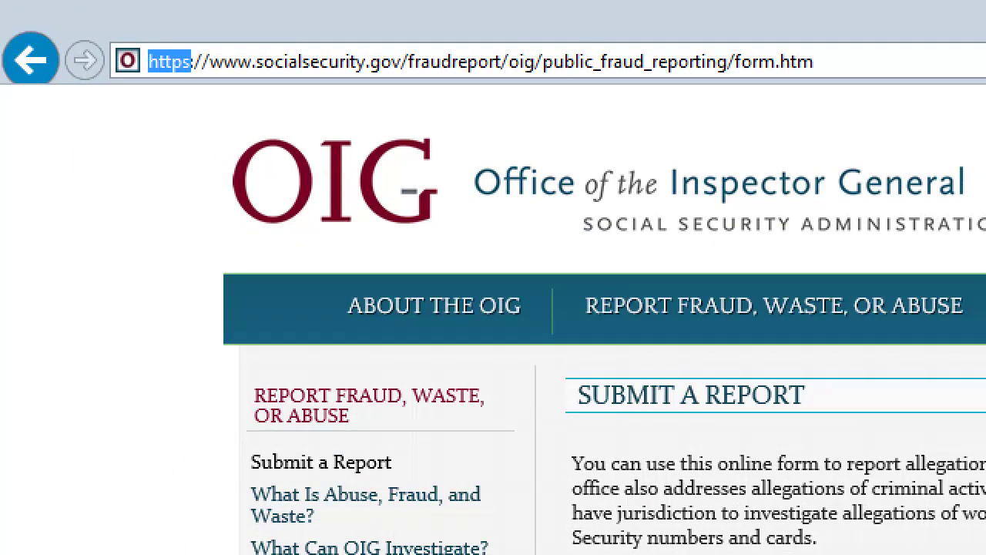
key("ctrl+a")
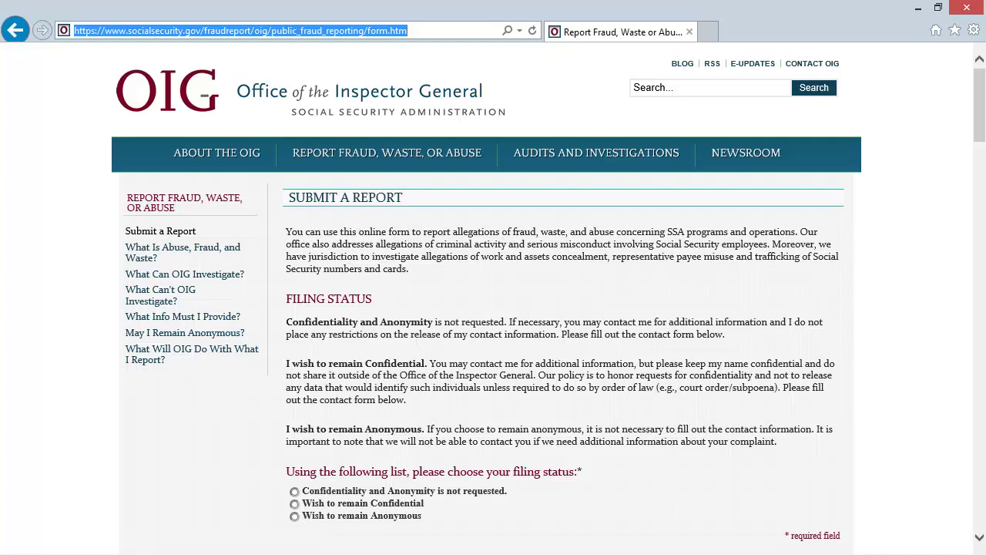
key("ctrl+u")
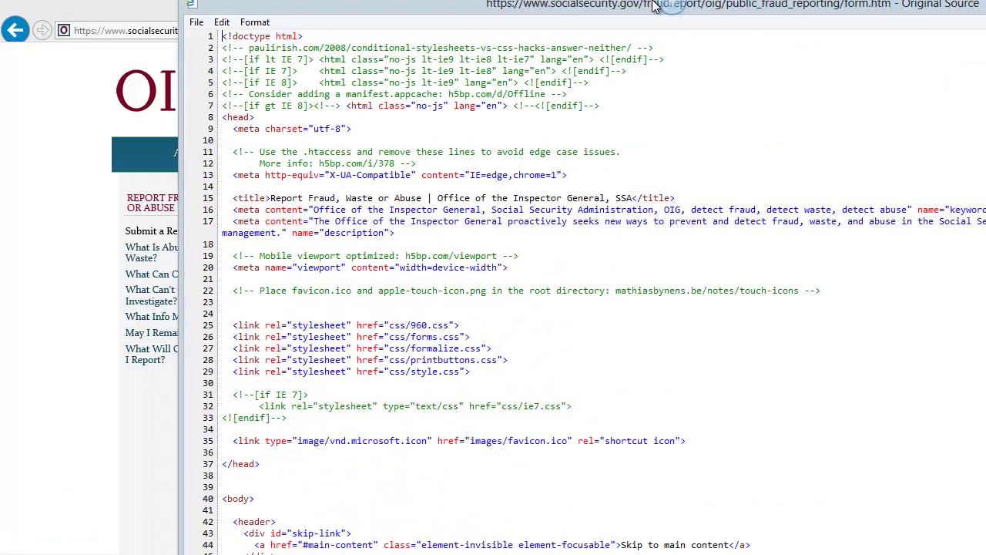
key("ctrl+f")
type("<form")
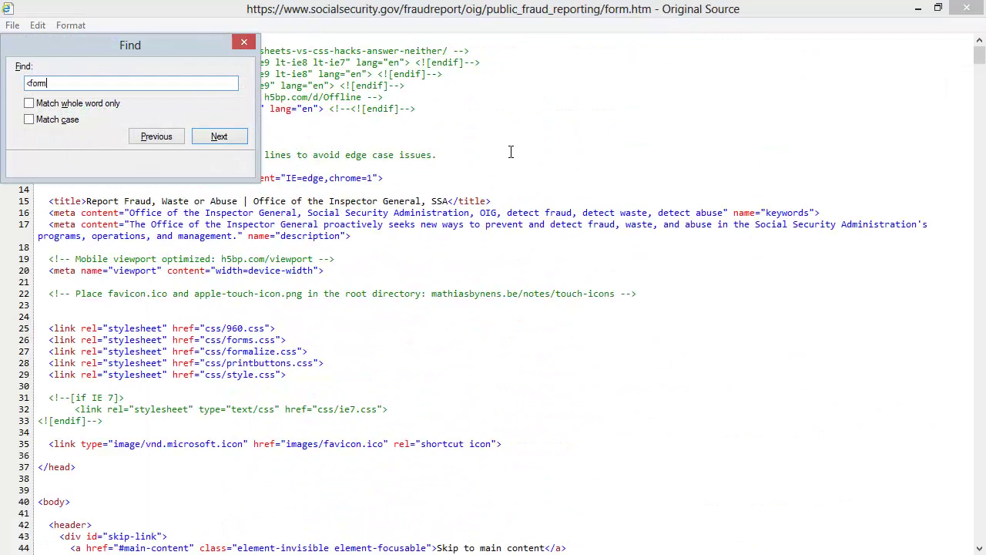
key("Return")
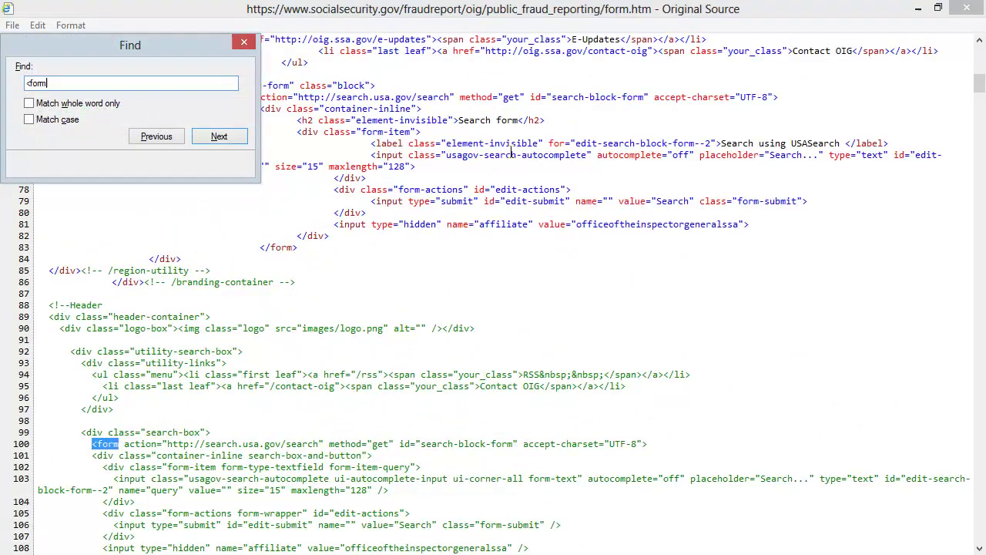
key("Return")
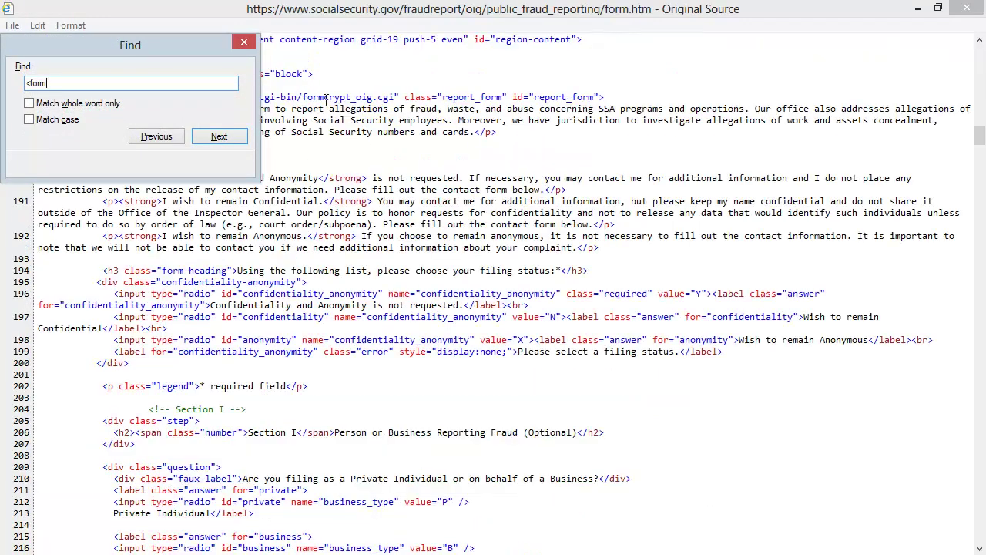
left_click_drag(111, 40, 725, 158)
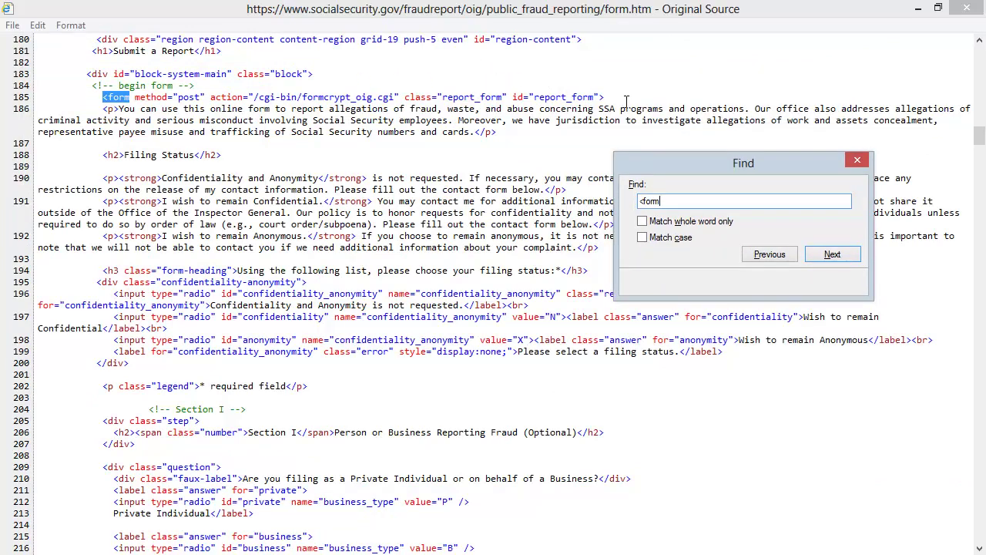
left_click(586, 96)
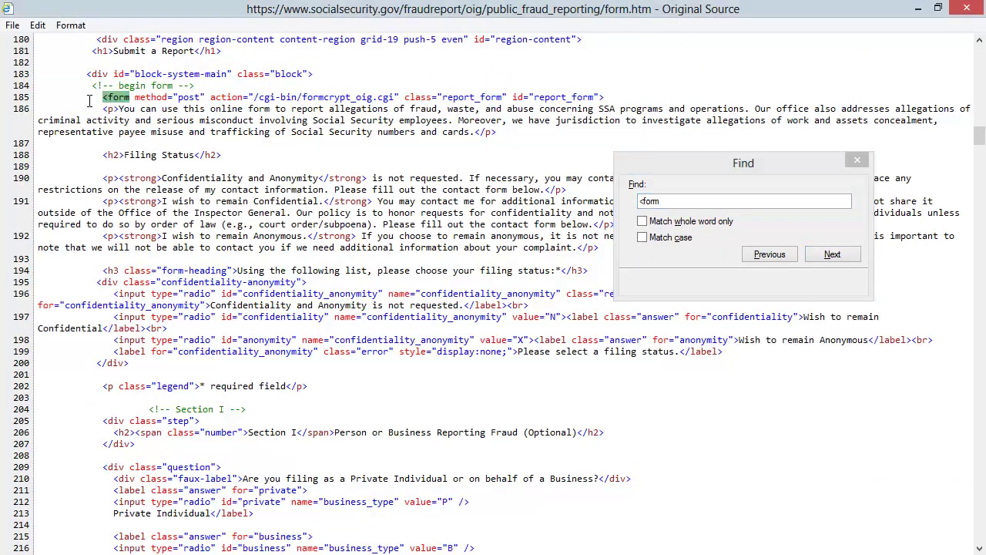
left_click_drag(101, 96, 497, 99)
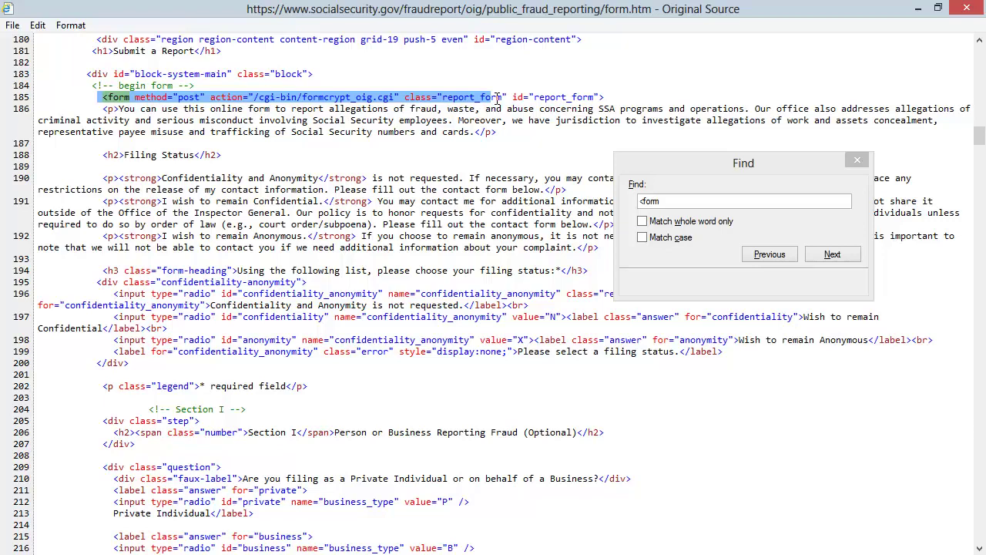
left_click(864, 161)
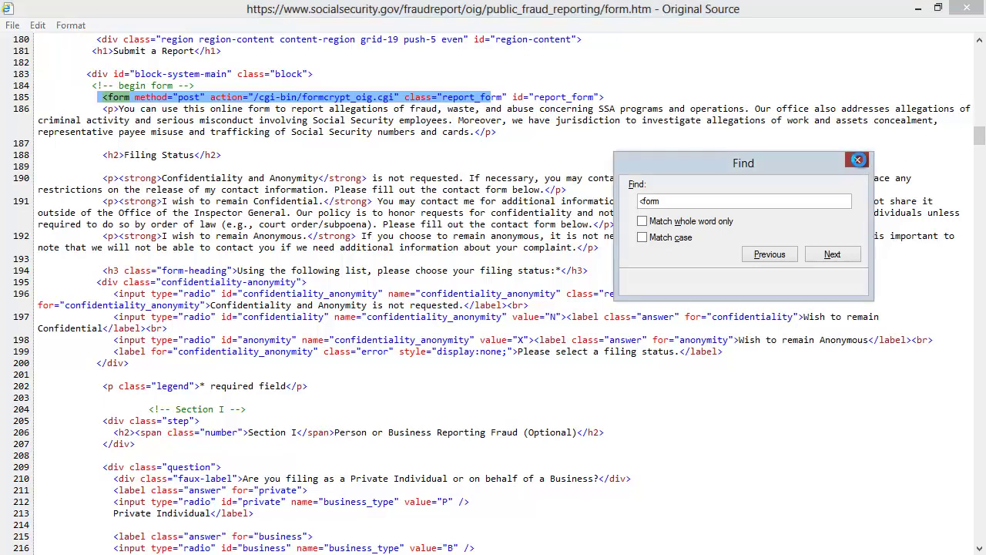
Back on the form, enter the acknowledgement e-mail and the name fields.
left_click(967, 8)
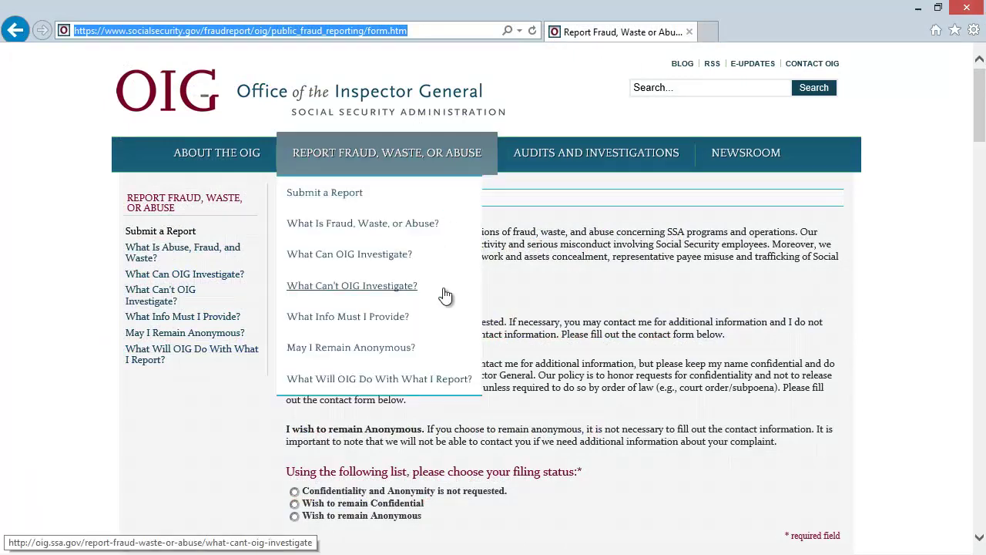
scroll(616, 271, "down", 3)
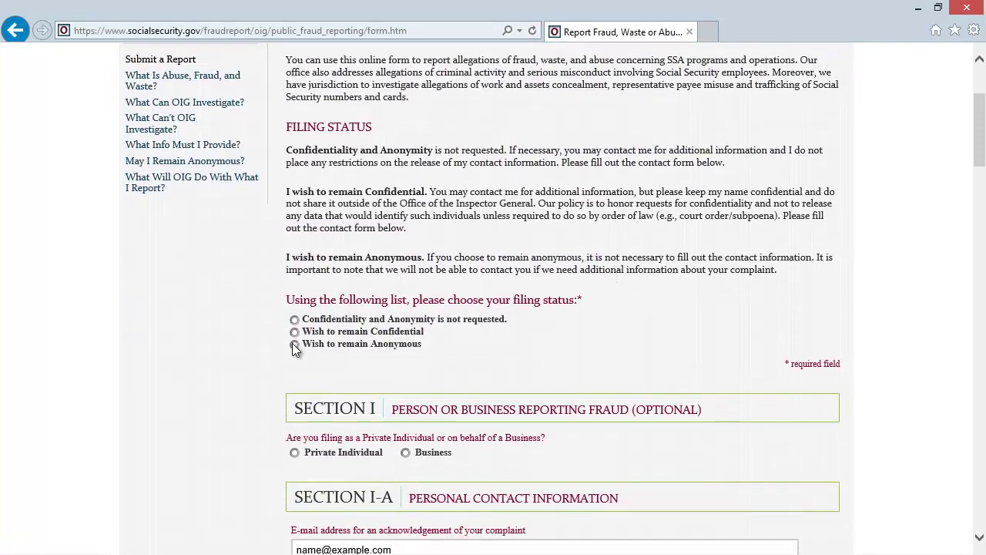
scroll(251, 345, "down", 4)
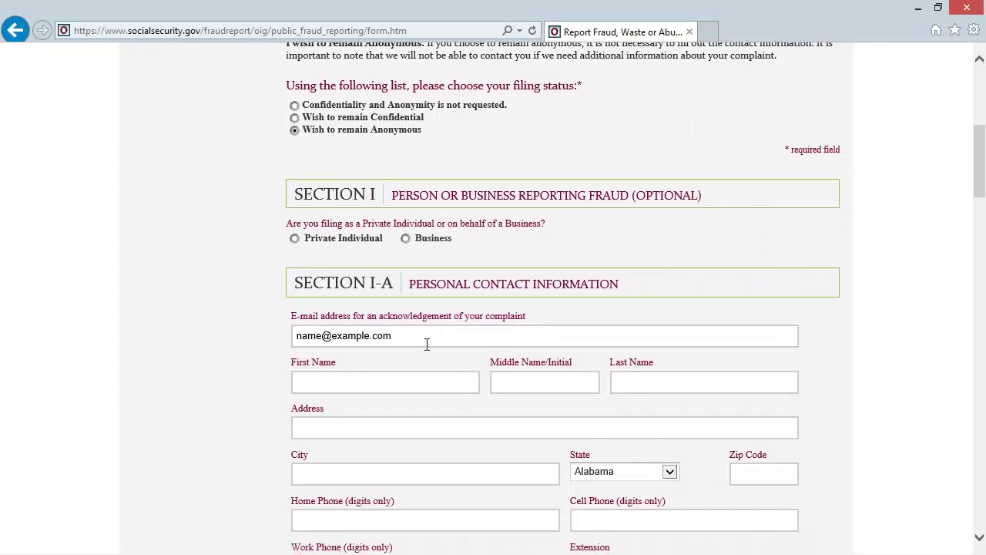
left_click(424, 339)
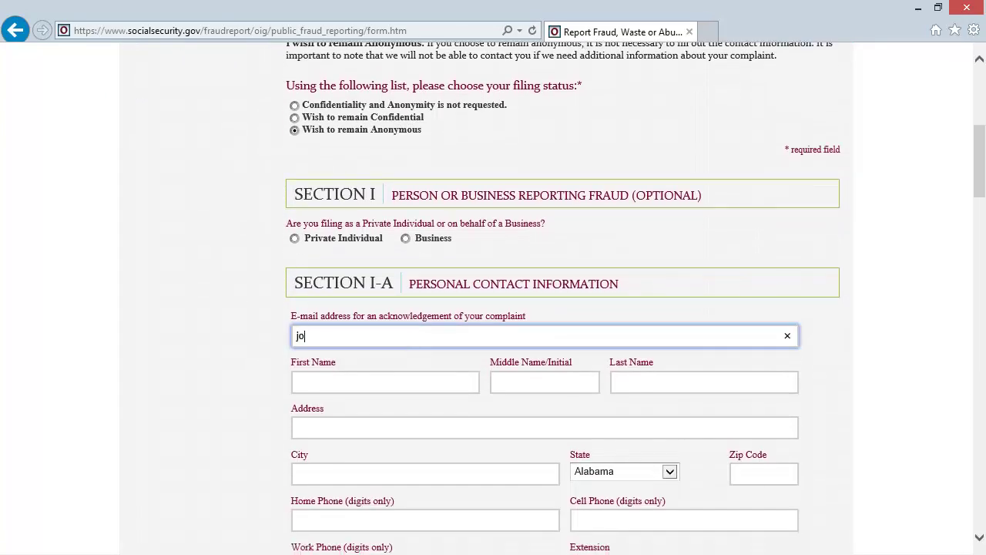
left_click(385, 382)
type("John")
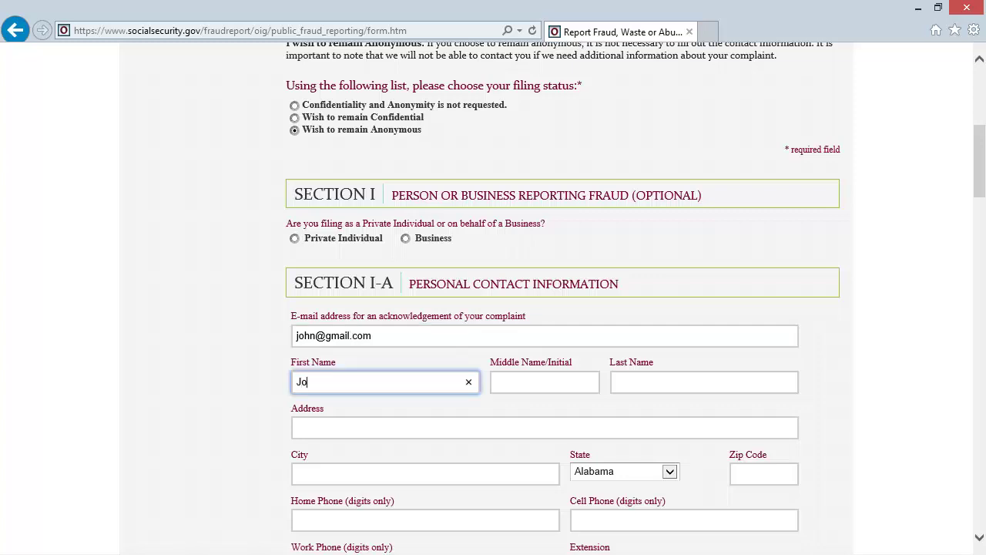
key("Tab")
key("Tab")
type("Smith")
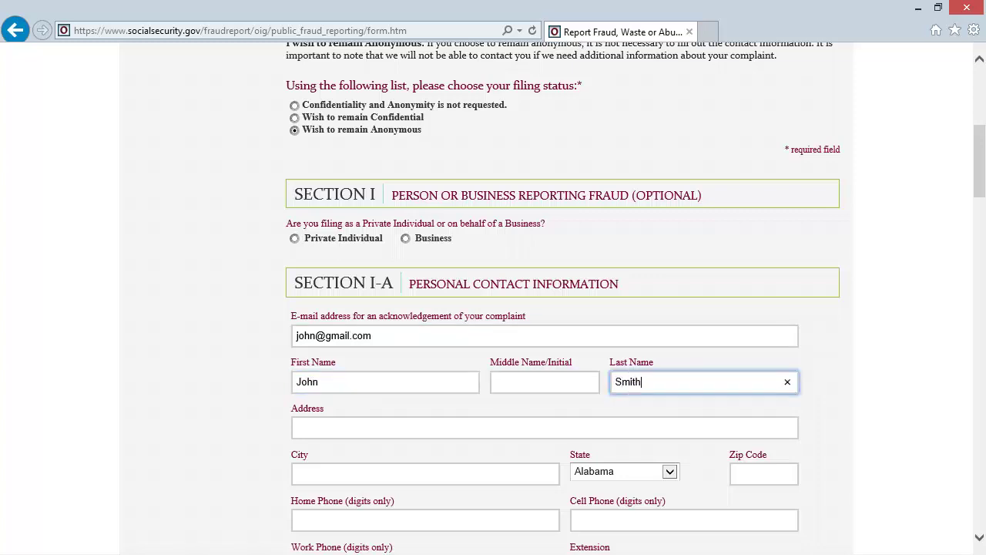
key("Tab")
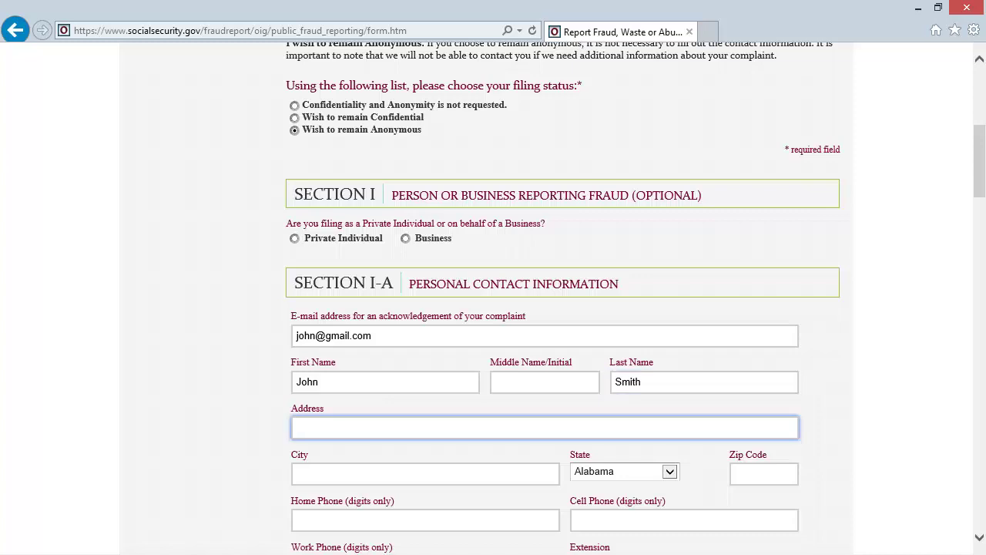
Enter a Social Security Number, correcting one mistyped digit.
scroll(7, 330, "down", 2)
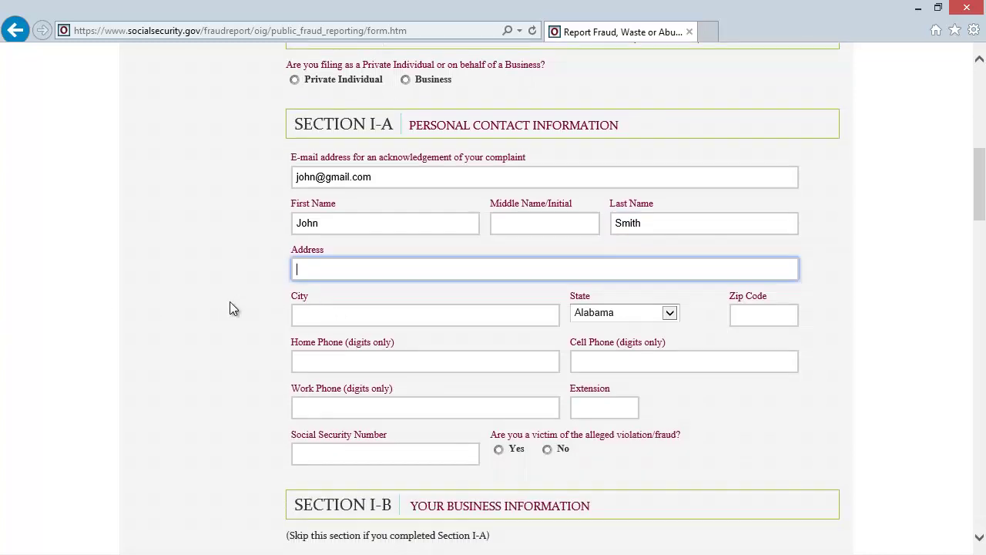
left_click(338, 455)
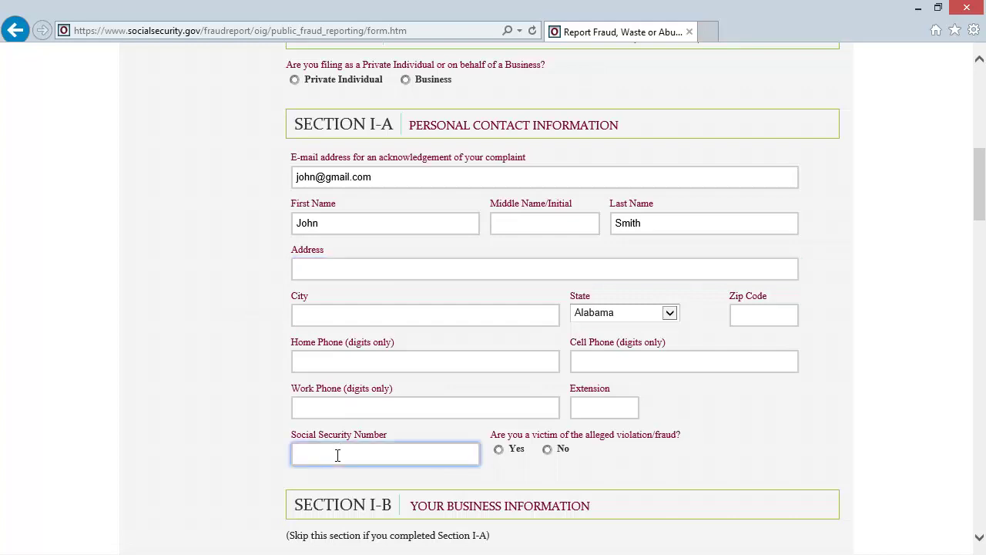
type("123456789")
Write the description 'I have been defrauded!!!' and submit the report.
scroll(701, 482, "down", 5)
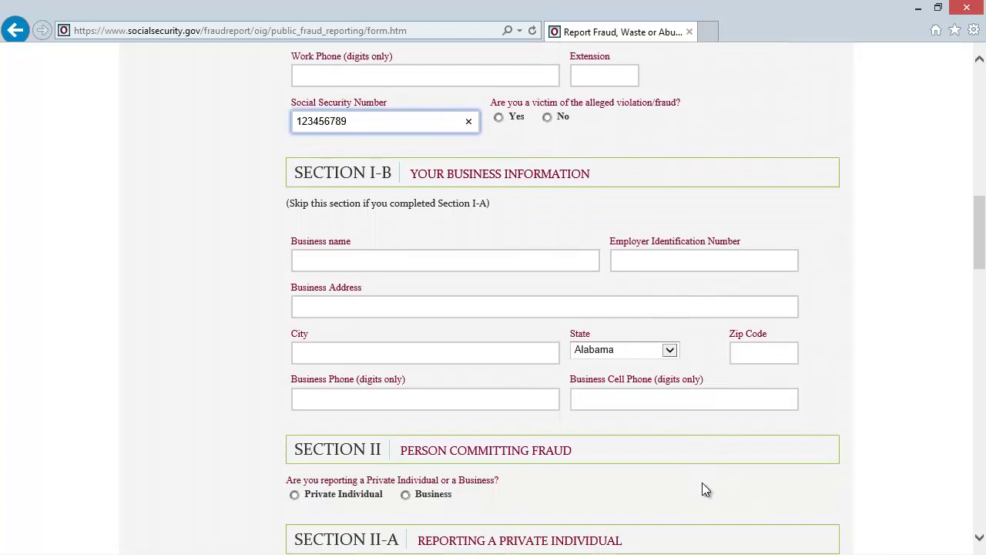
scroll(703, 482, "down", 3)
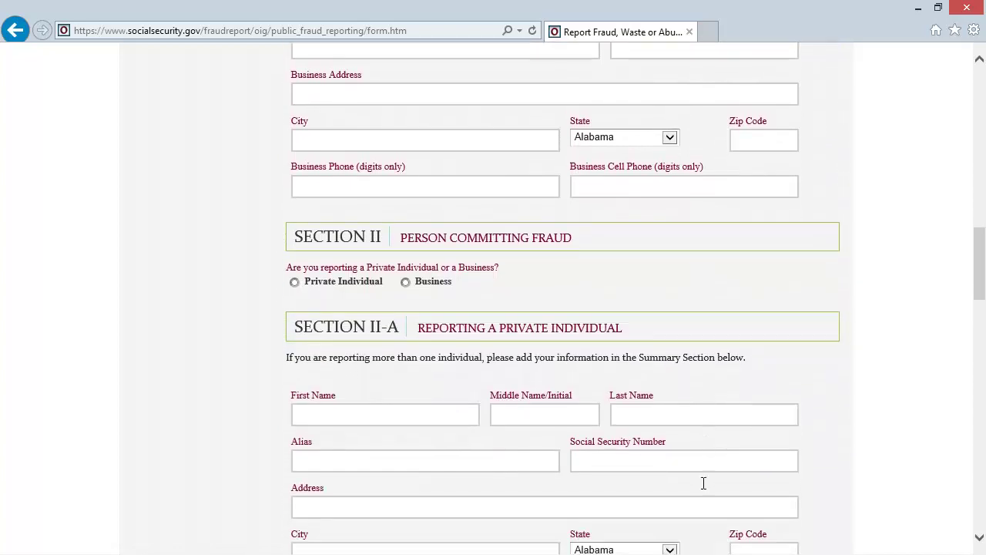
scroll(704, 482, "down", 1)
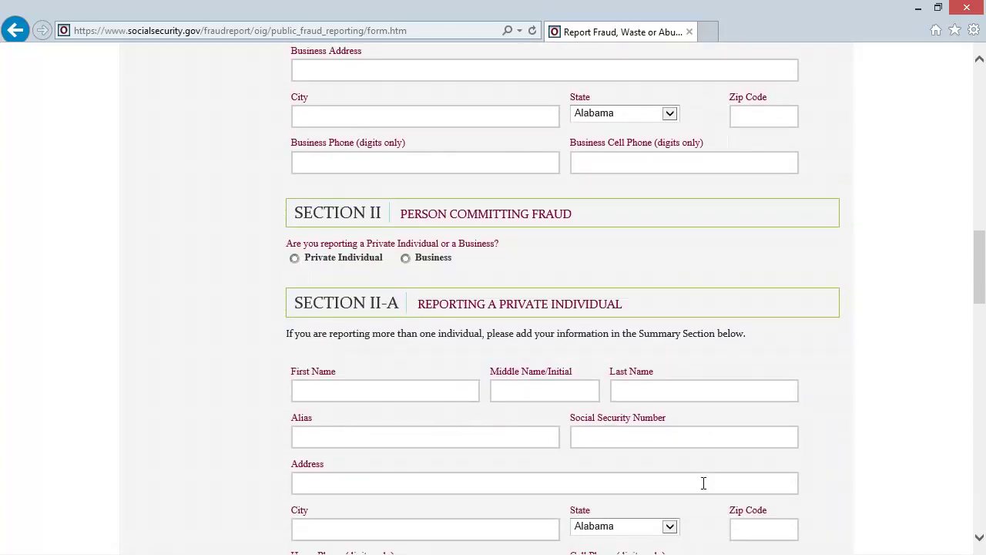
scroll(702, 483, "down", 7)
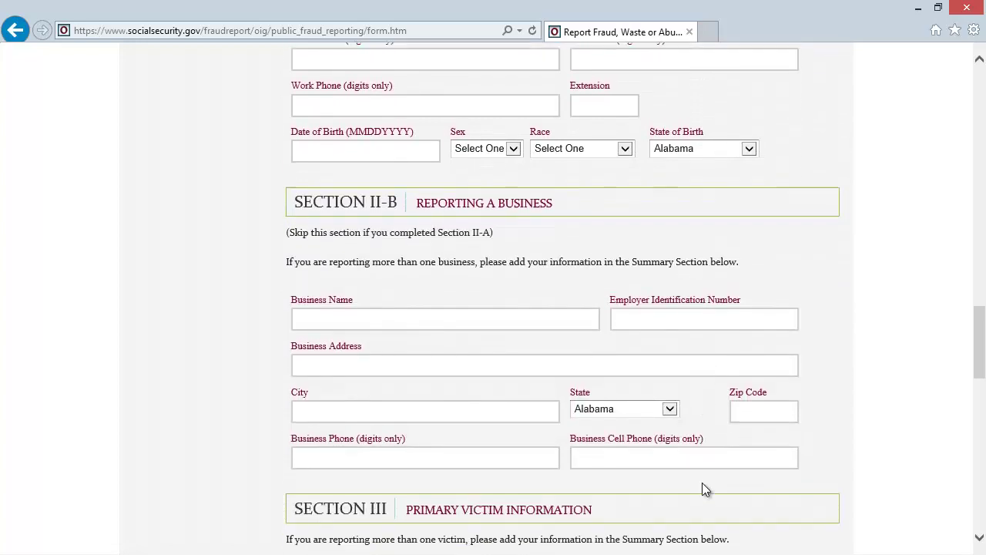
scroll(703, 482, "down", 9)
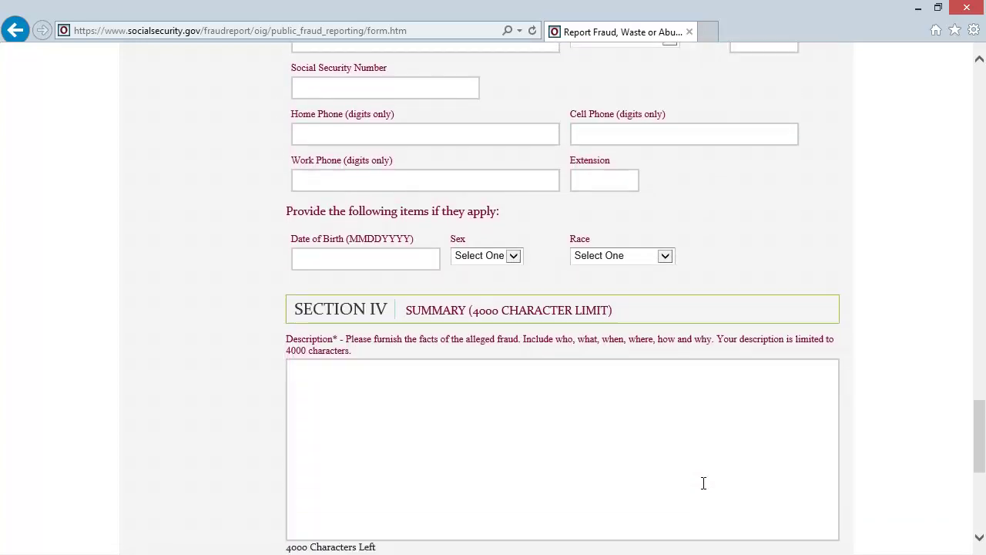
scroll(703, 483, "down", 1)
left_click(550, 402)
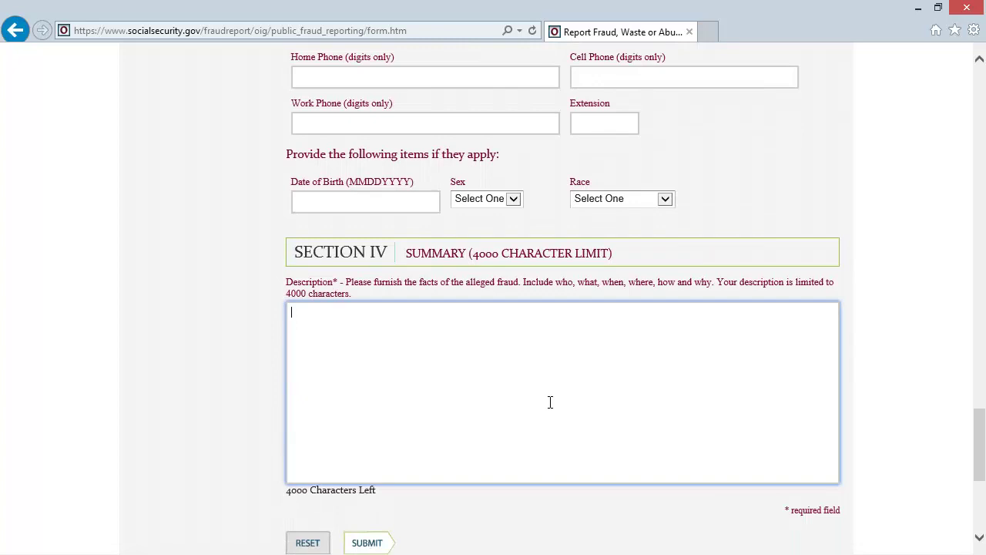
type("I have been ")
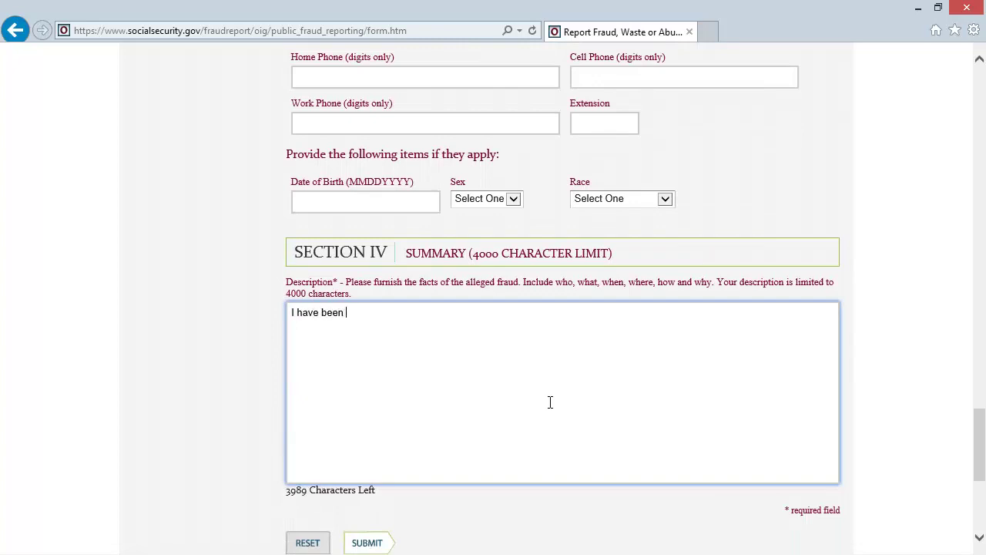
type("defrauded!!!")
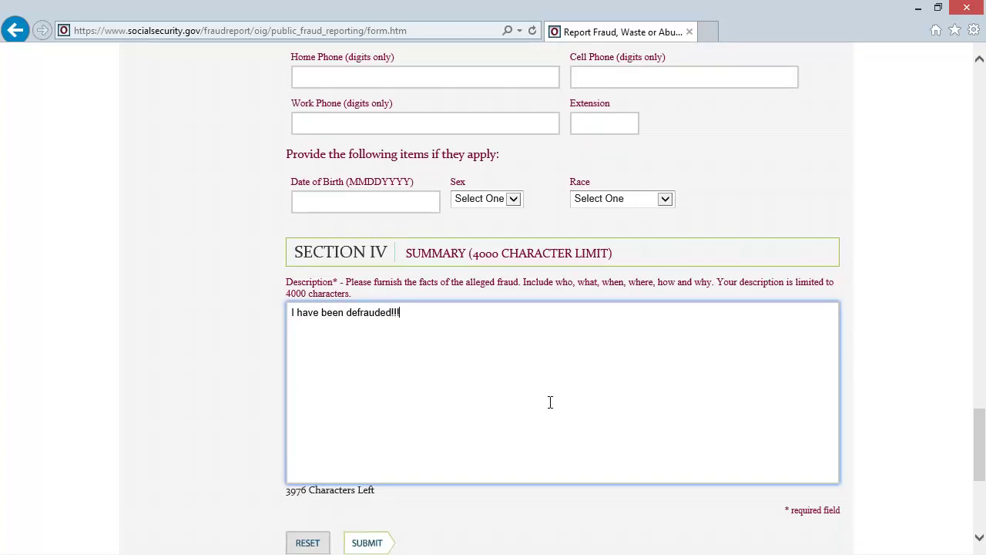
scroll(550, 402, "down", 2)
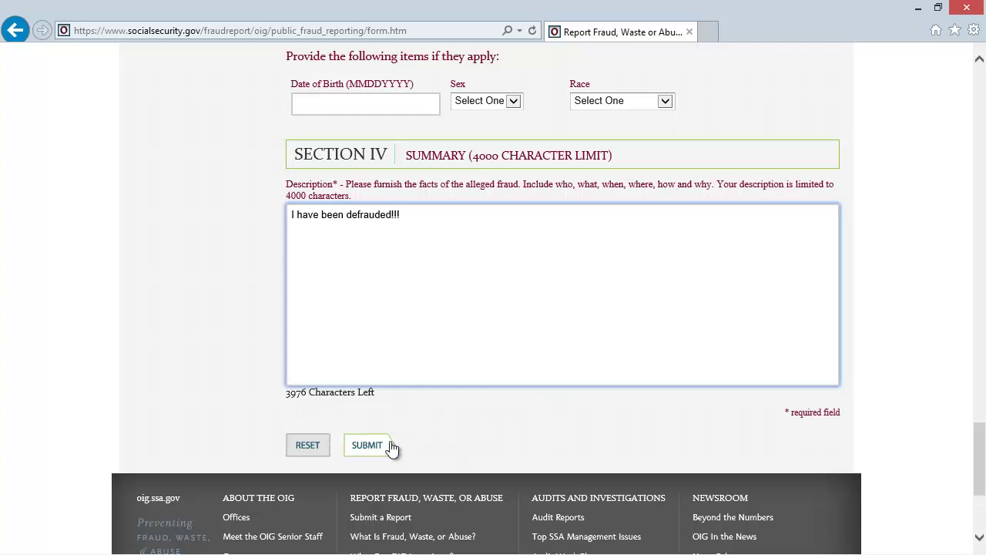
left_click(367, 451)
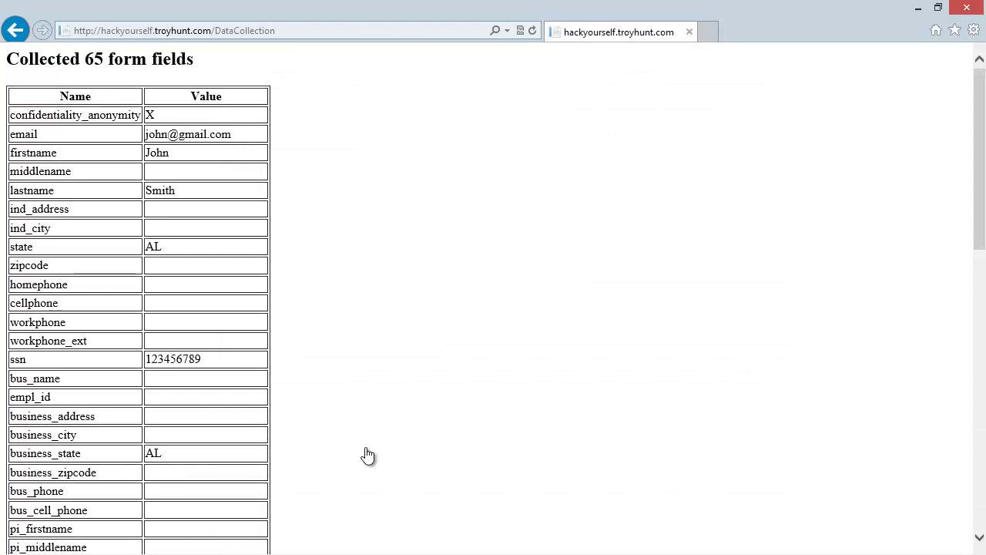
Highlight 'troyhunt' and 'DataCollection' in the collection page's address.
left_click(176, 30)
double_click(175, 30)
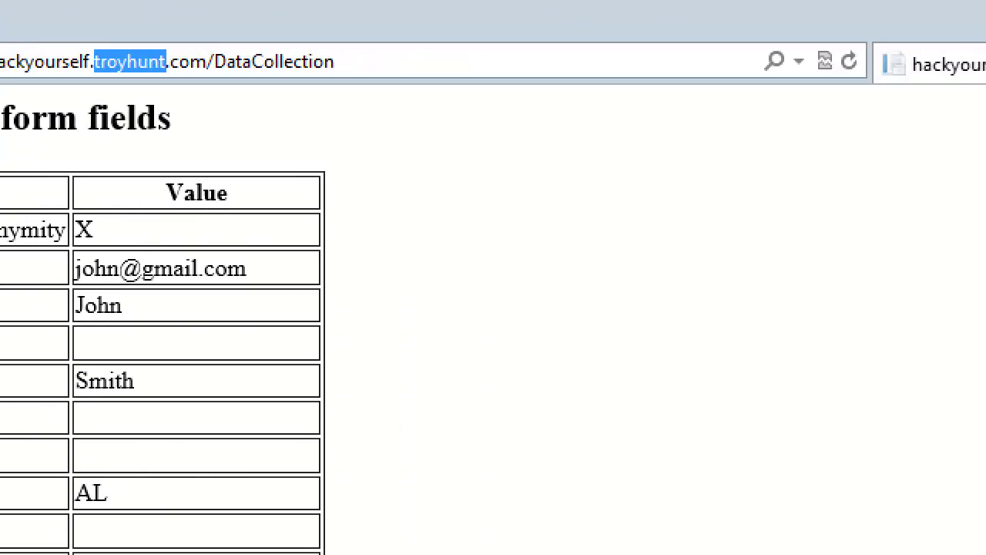
double_click(297, 62)
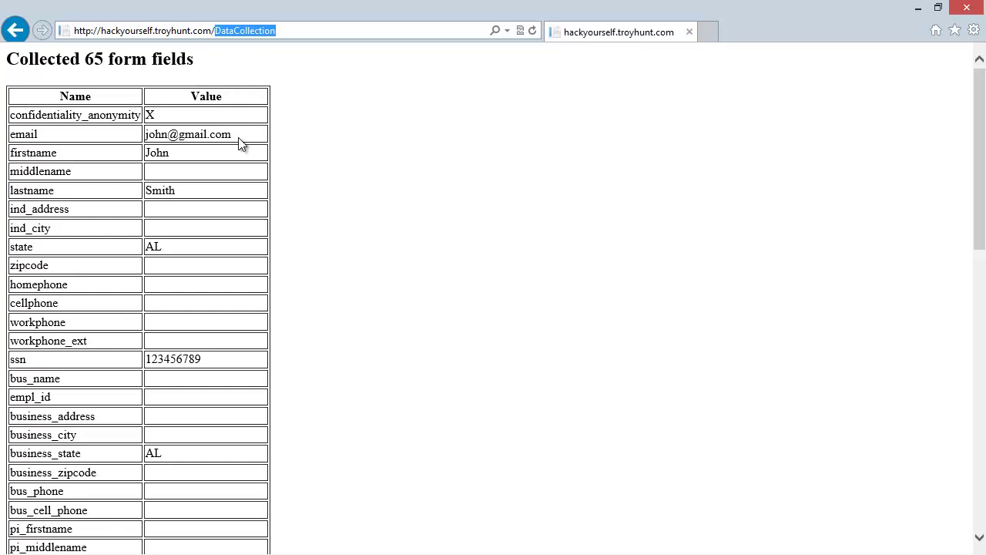
Highlight the captured e-mail, names, SSN and description, then go back to the form.
left_click_drag(233, 134, 149, 134)
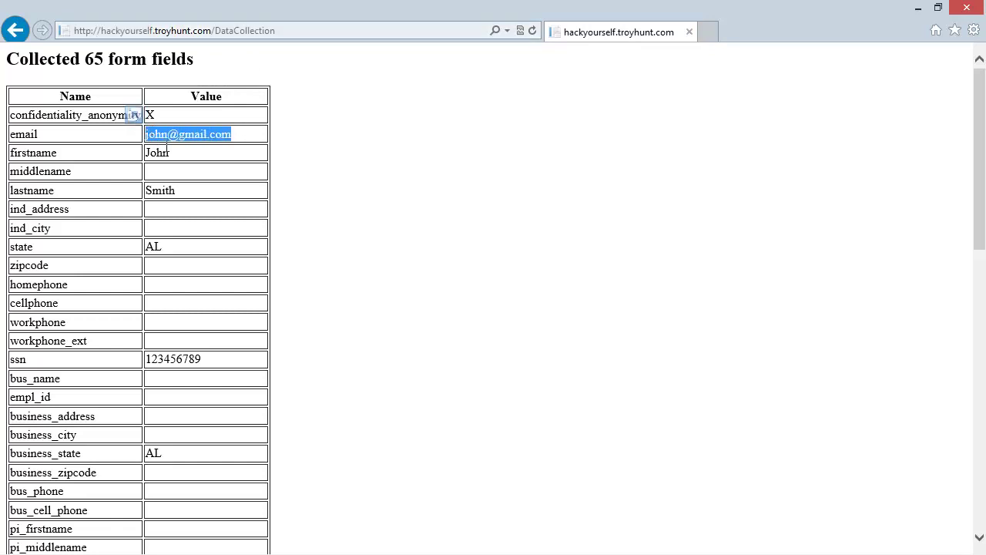
double_click(165, 153)
double_click(156, 191)
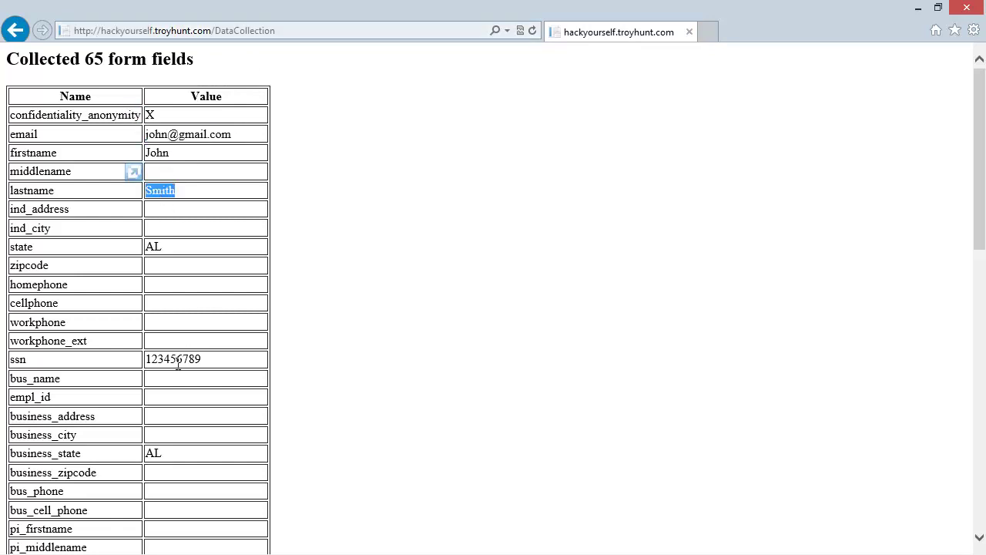
double_click(174, 362)
scroll(266, 377, "down", 2)
scroll(265, 378, "down", 8)
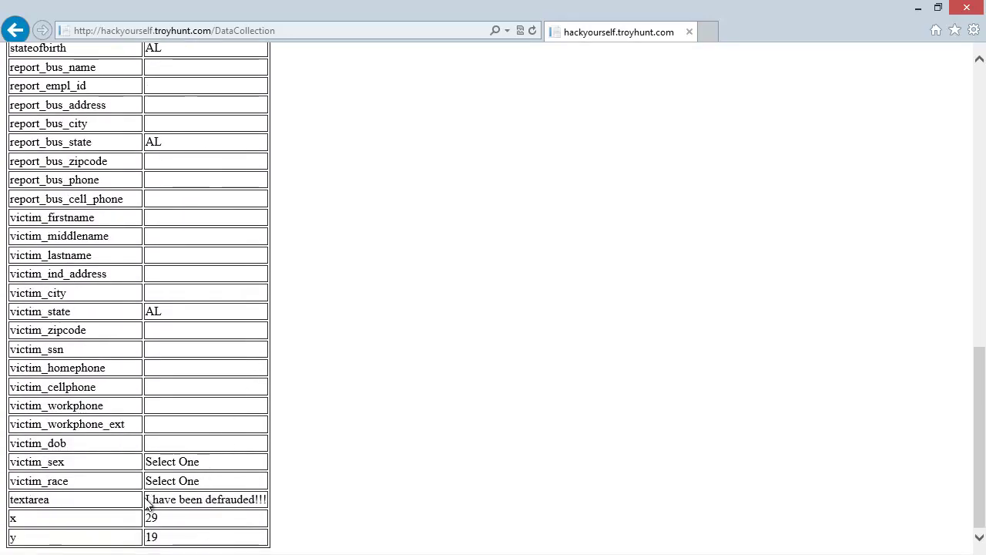
left_click_drag(146, 500, 266, 498)
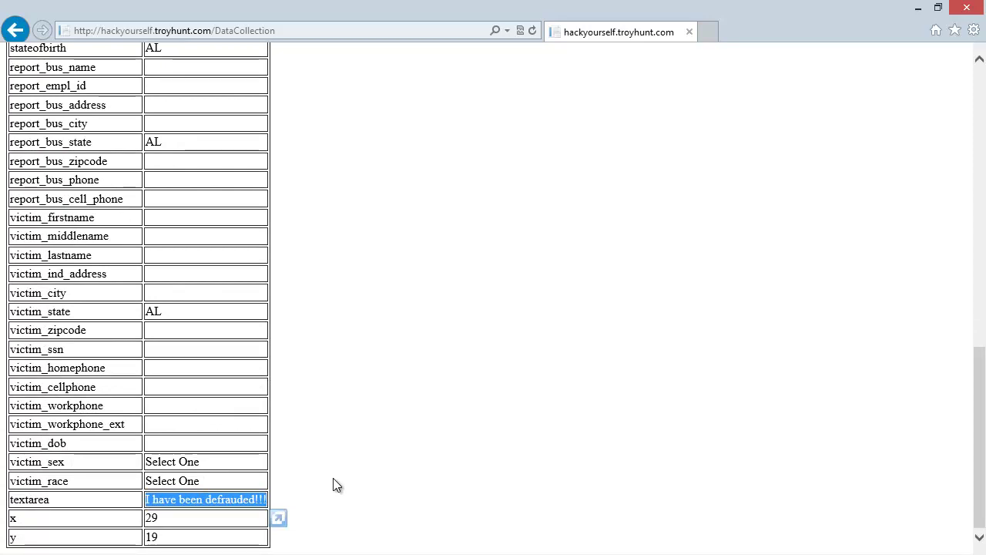
key("alt+Left")
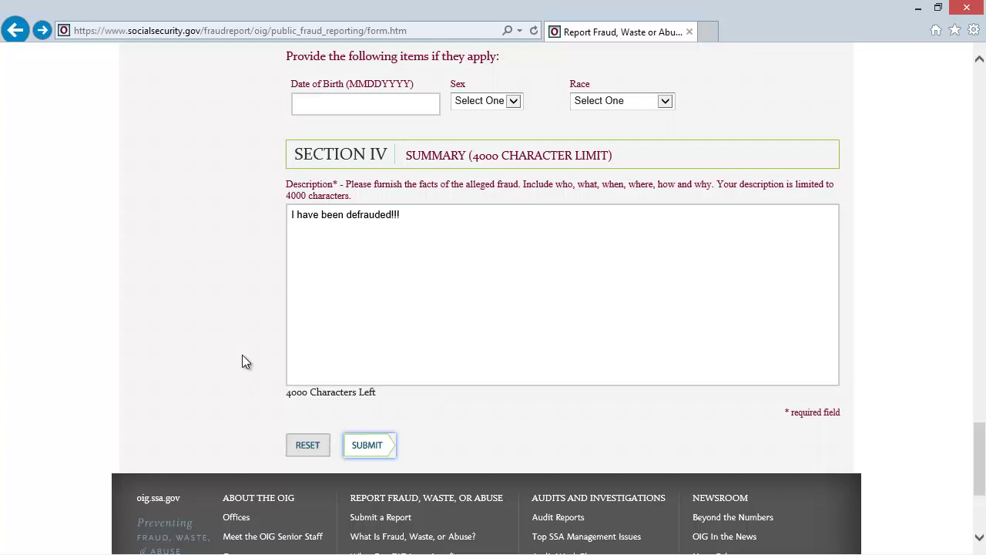
Return to the OIG page, open the F12 console, and reload the Submit a Report form.
left_click(15, 33)
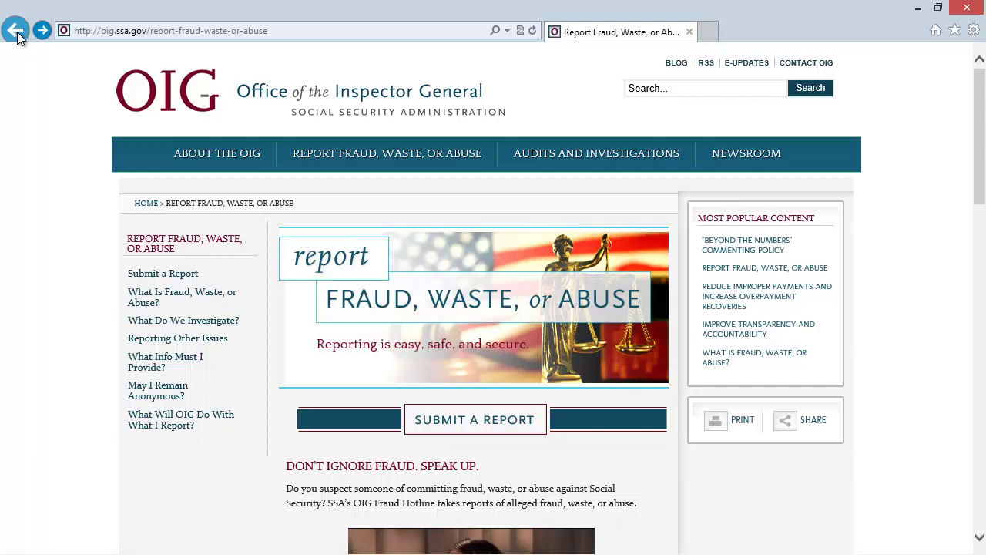
key("F12")
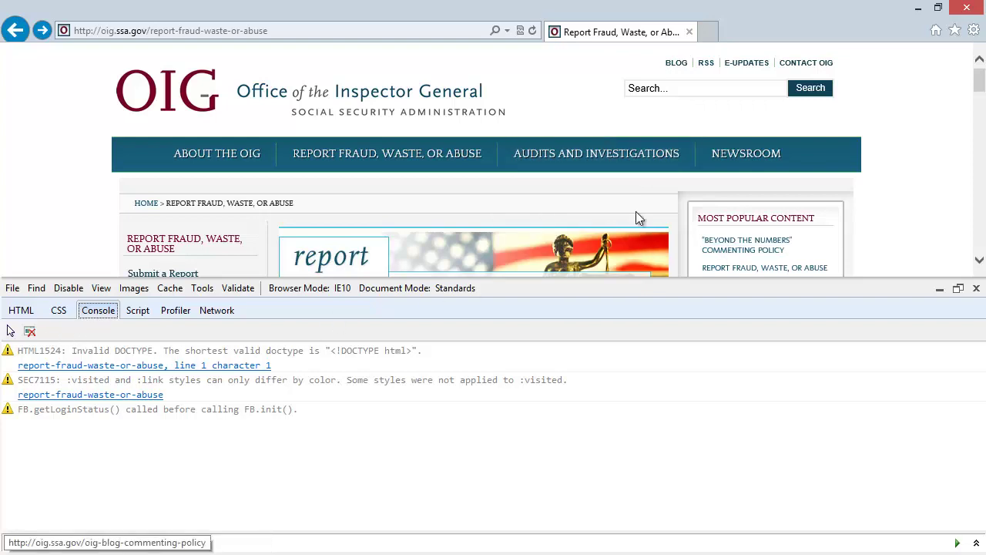
left_click_drag(978, 84, 982, 111)
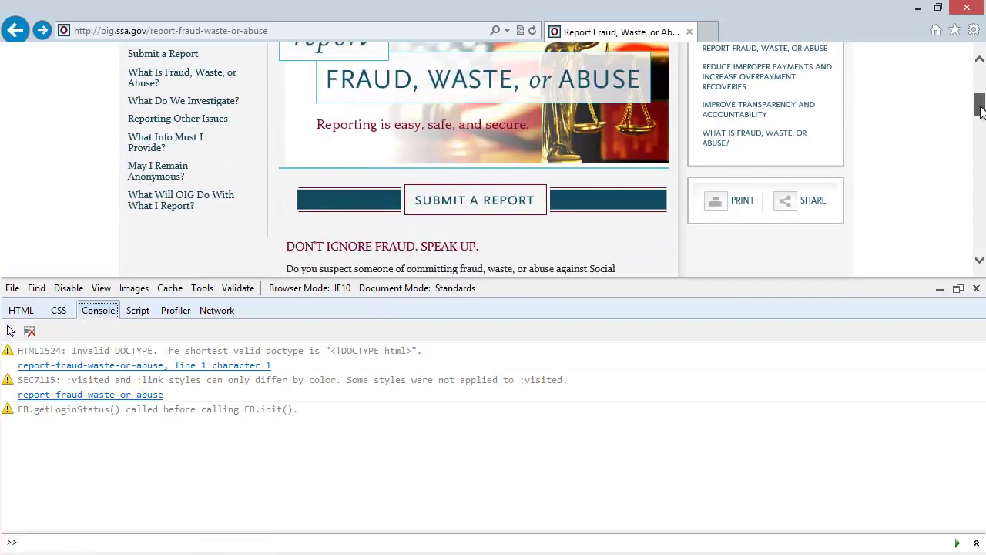
left_click(496, 208)
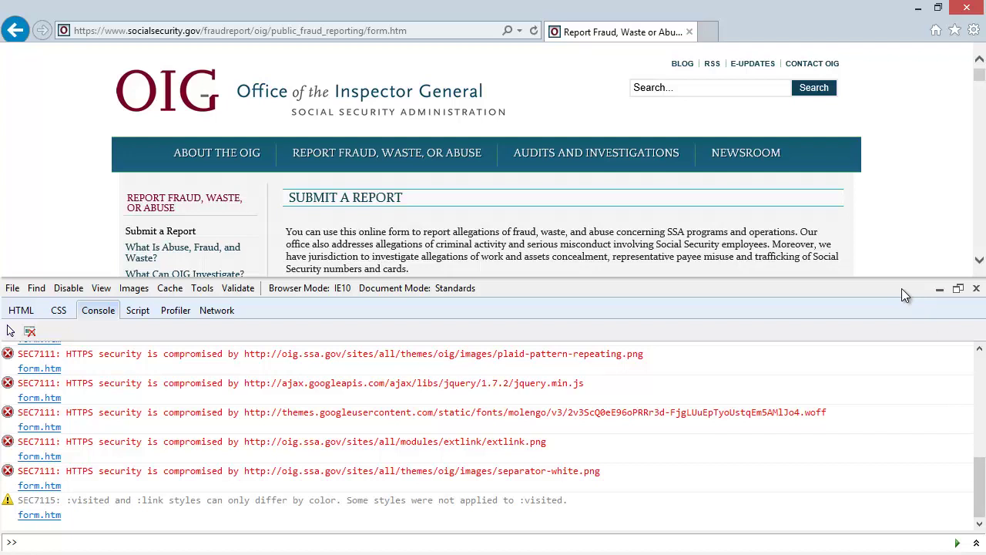
Undock the developer tools and highlight 'HTTPS security is compromised by' in the earliest error.
left_click(977, 289)
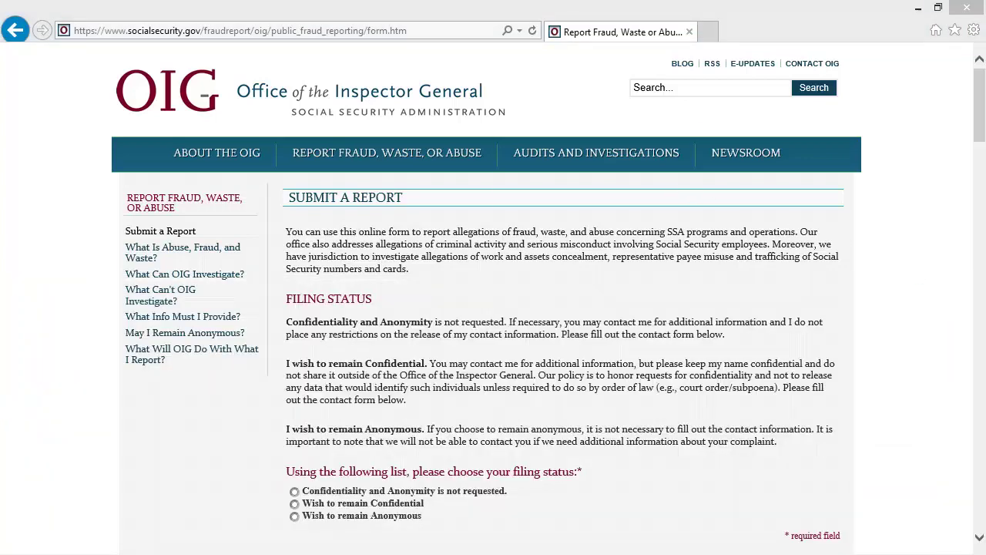
key("F12")
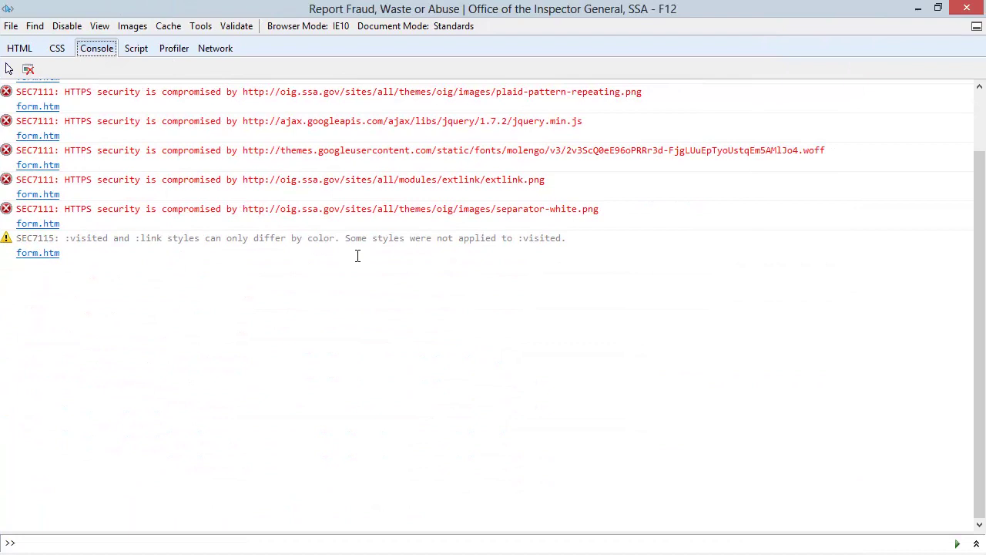
left_click(980, 115)
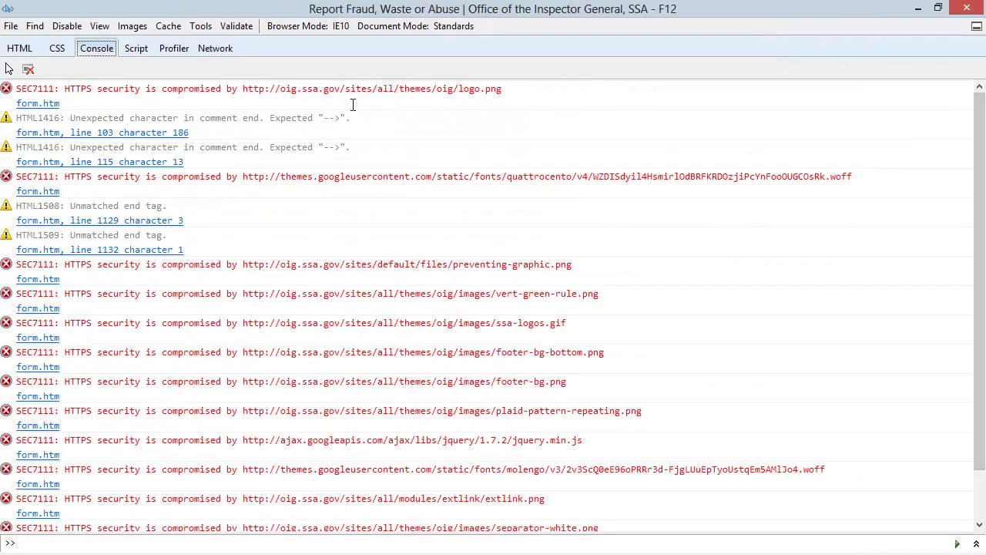
double_click(70, 264)
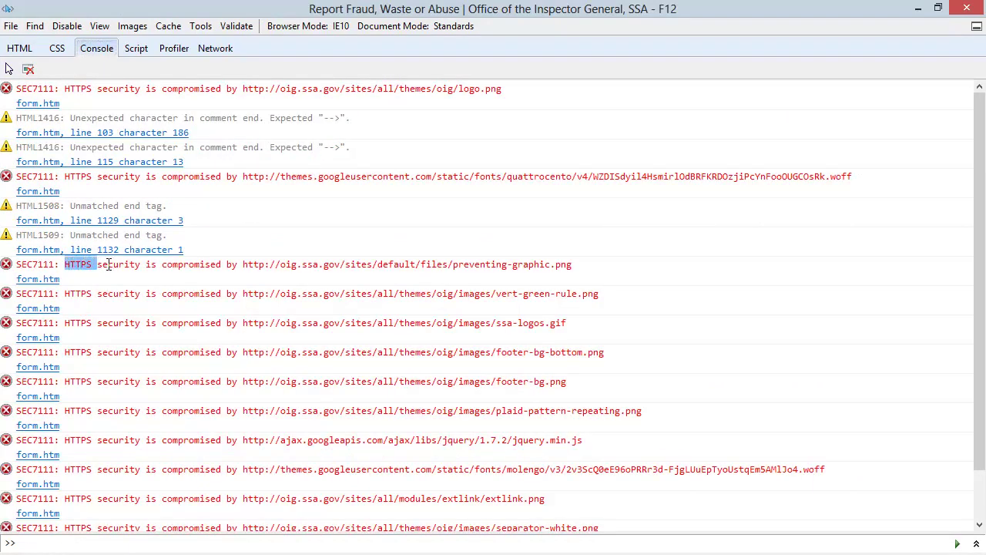
left_click_drag(108, 265, 341, 268)
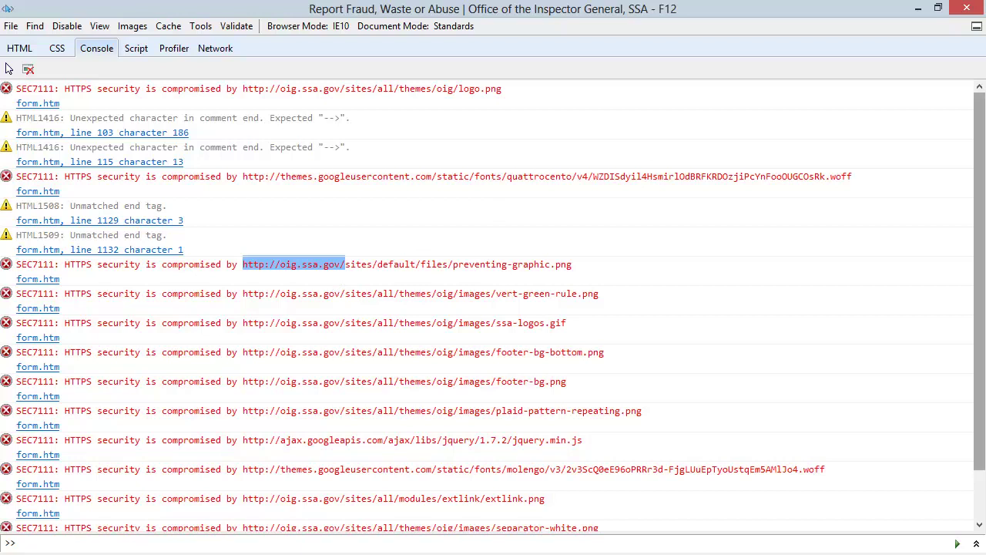
Select the full http jquery.min.js address from the console errors.
left_click_drag(982, 128, 983, 164)
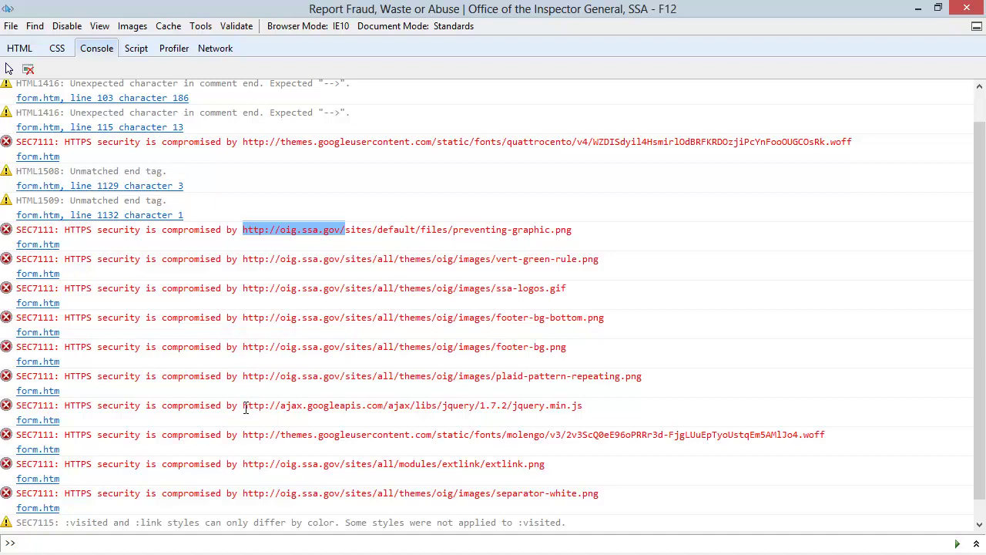
left_click_drag(243, 405, 640, 406)
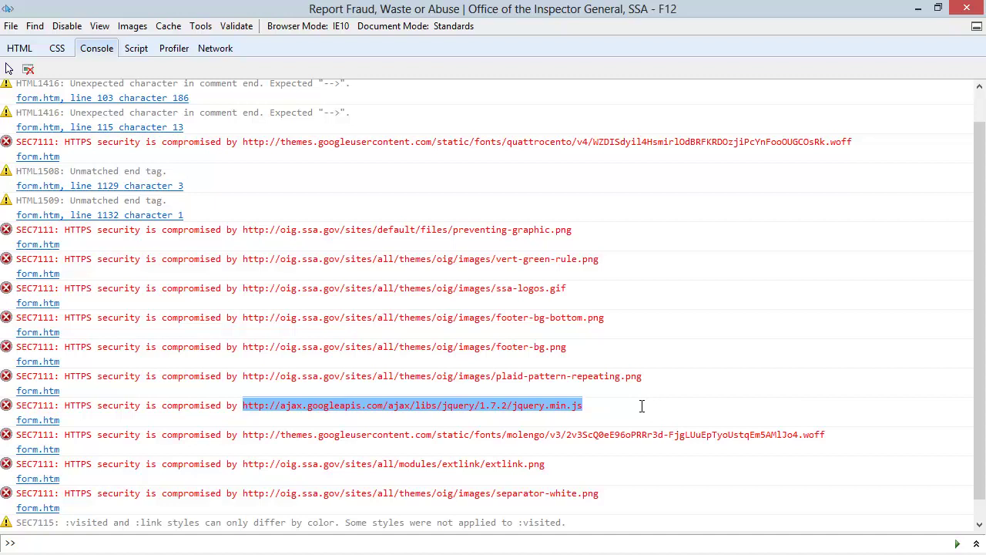
double_click(248, 405)
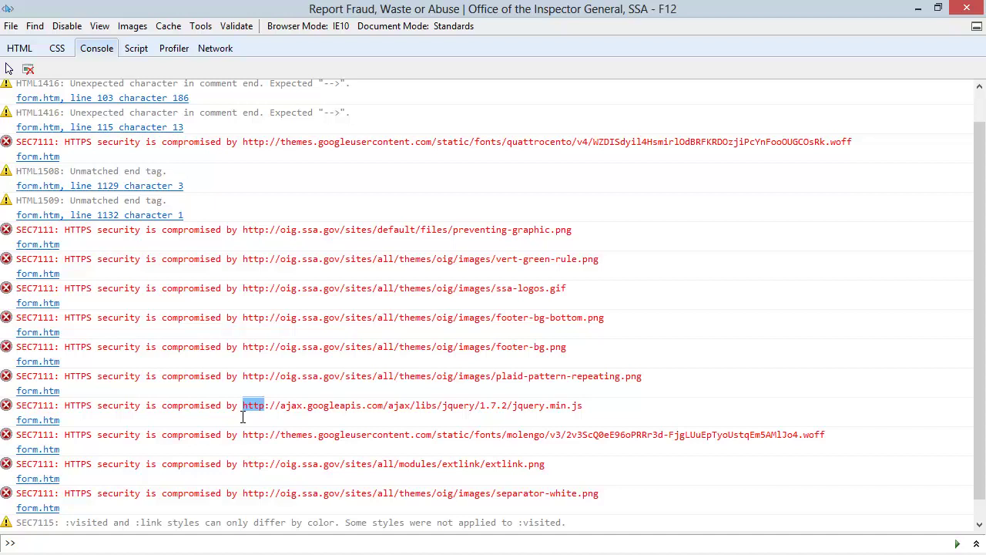
double_click(586, 406)
left_click_drag(587, 406, 245, 407)
key("ctrl+c")
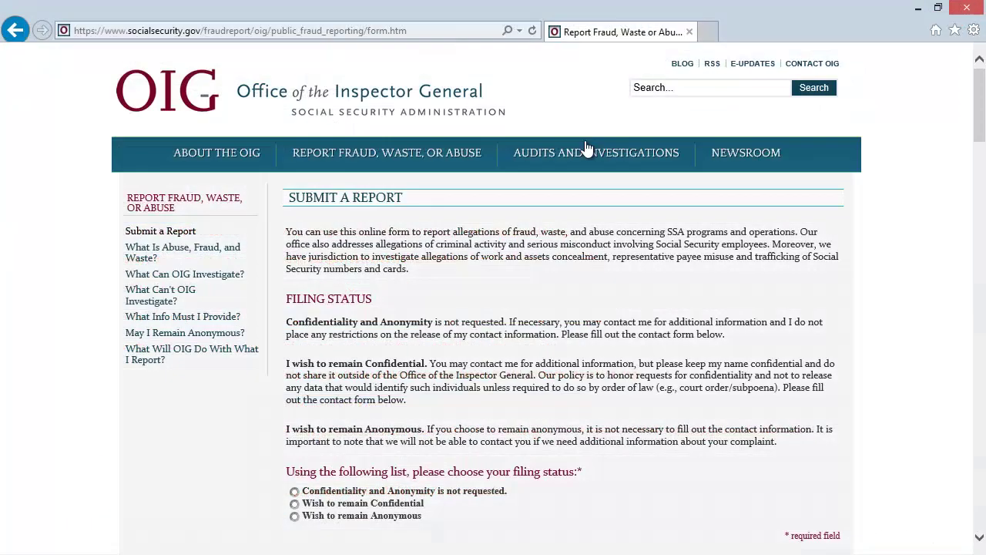
Close the developer tools and load the copied jquery.min.js address in the browser.
left_click(918, 8)
left_click(432, 29)
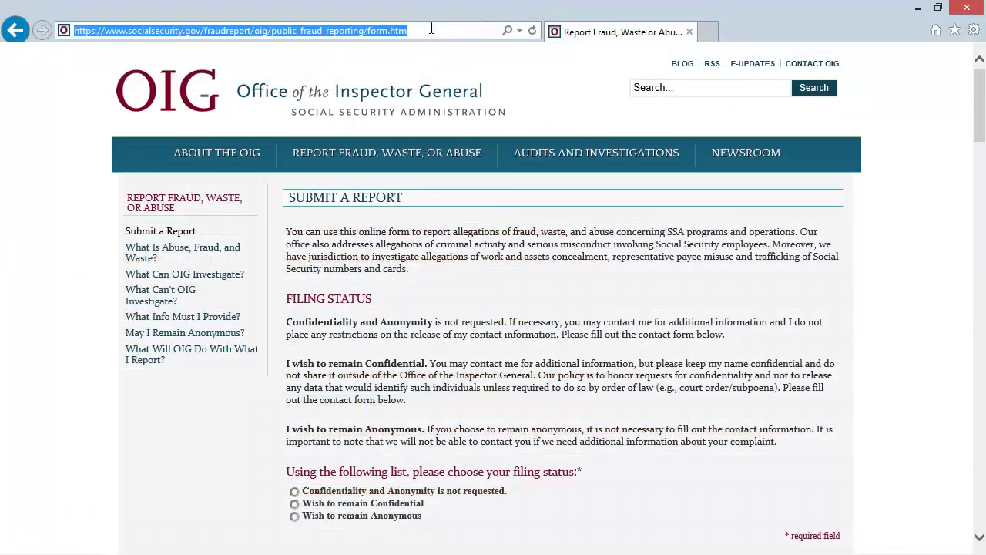
key("ctrl+v")
key("Return")
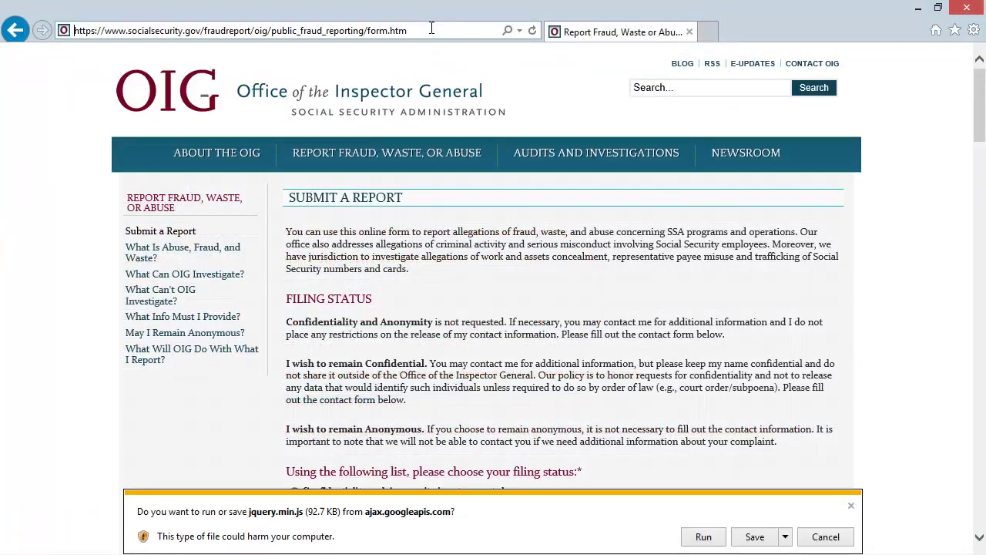
Run the downloaded jquery.min.js past the security prompts and maximize it in Notepad.
left_click(705, 537)
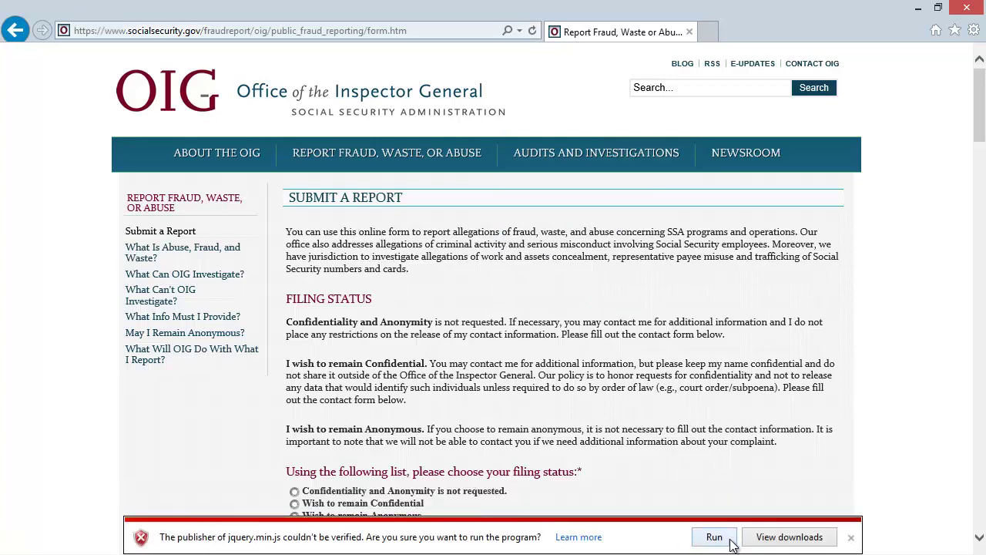
left_click(715, 539)
left_click(543, 300)
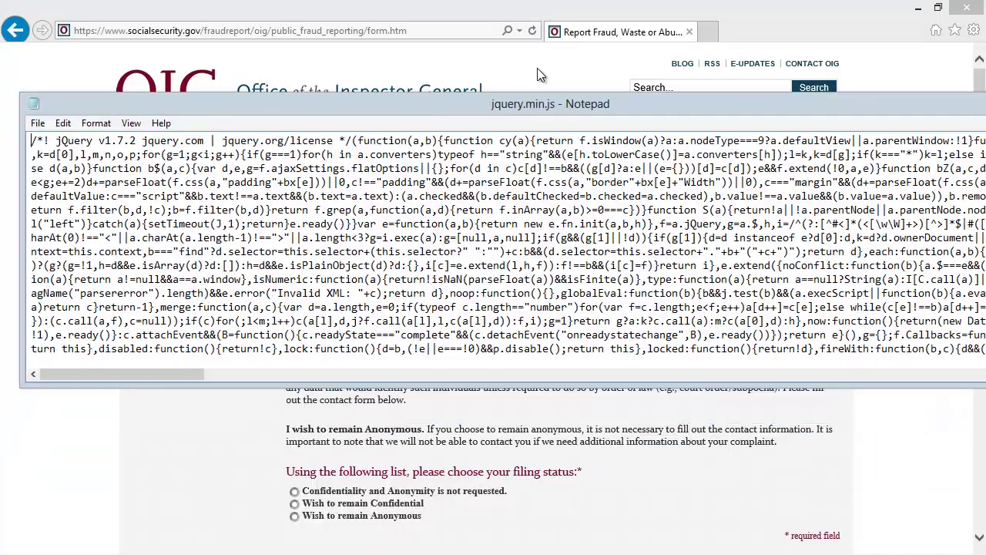
double_click(538, 71)
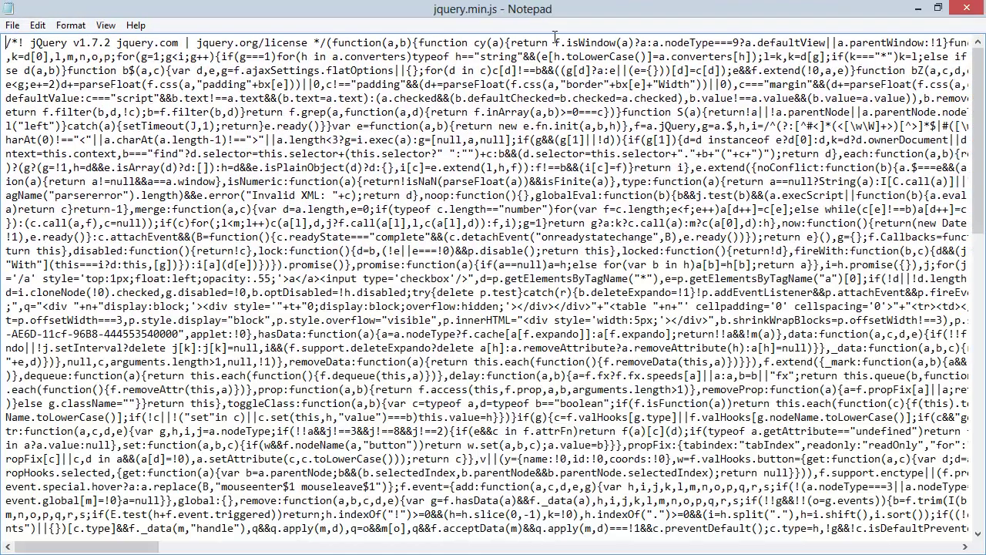
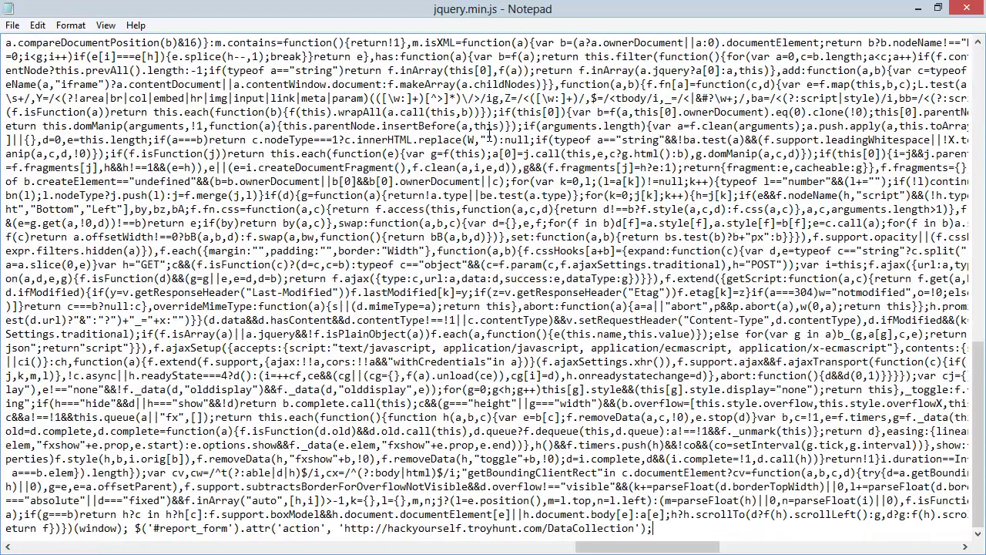
Select the injected $('#report_form').attr('action', …) statement at the end of jquery.min.js.
key("ctrl+shift+Left")
key("ctrl+shift+Left")
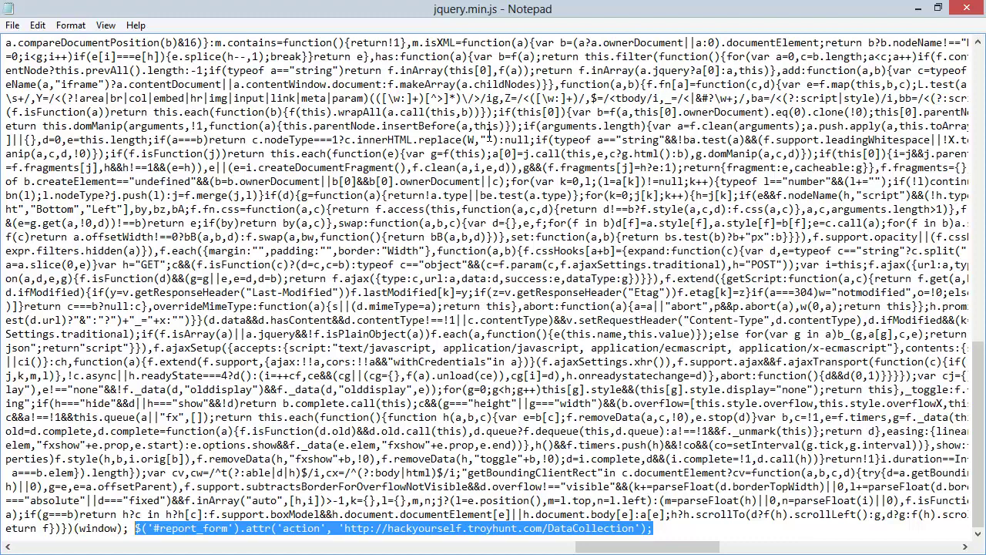
Return to the browser, view the page source and search it for 'jquery'.
left_click(967, 9)
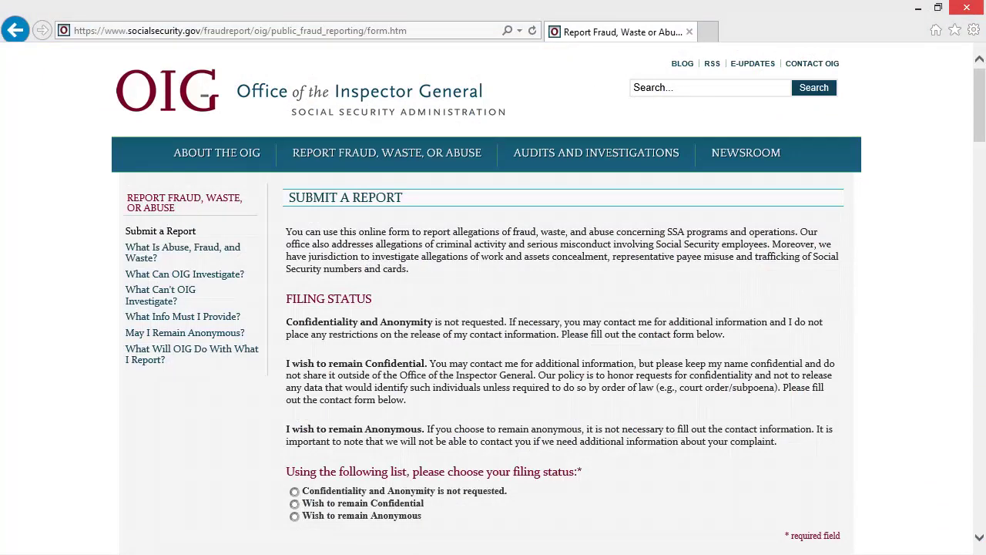
key("ctrl+u")
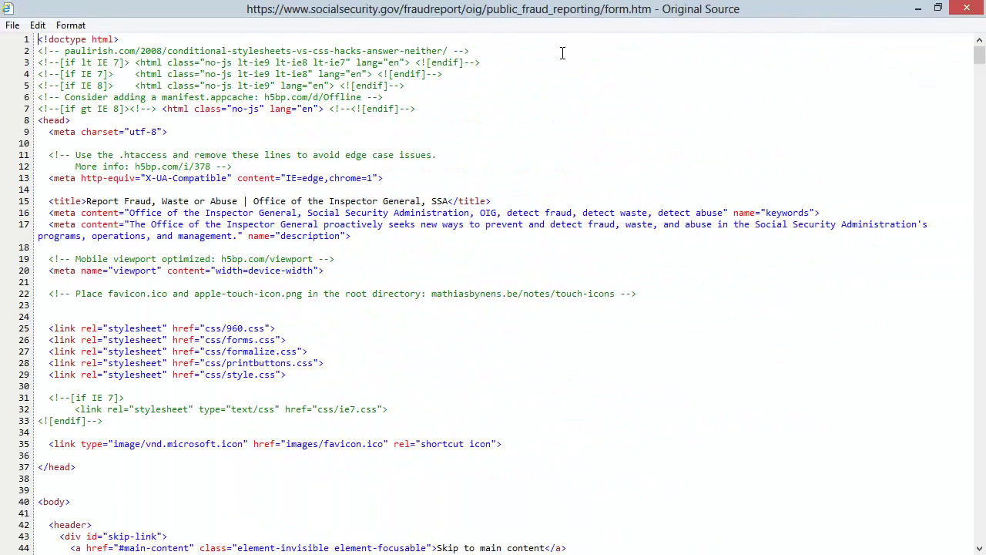
key("ctrl+f")
type("jquery")
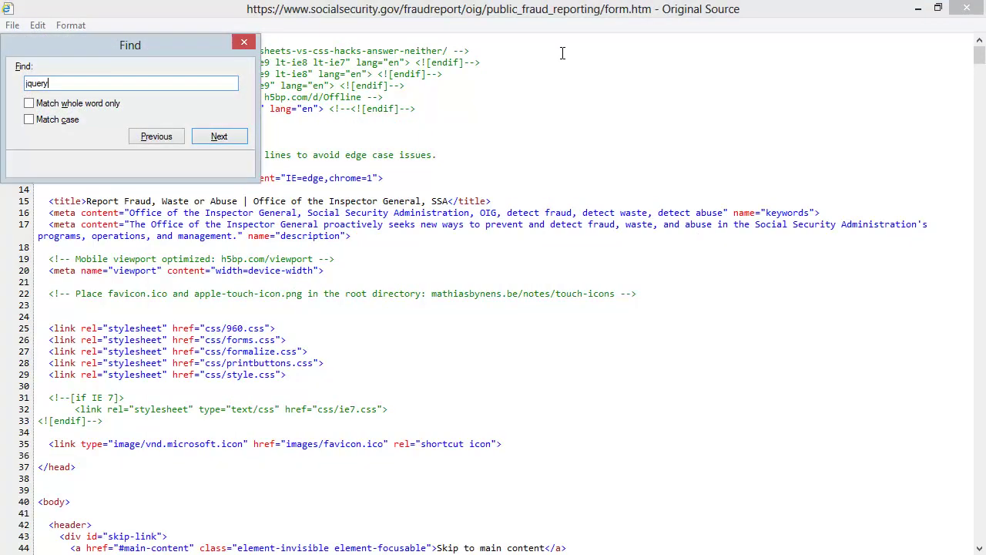
key("Return")
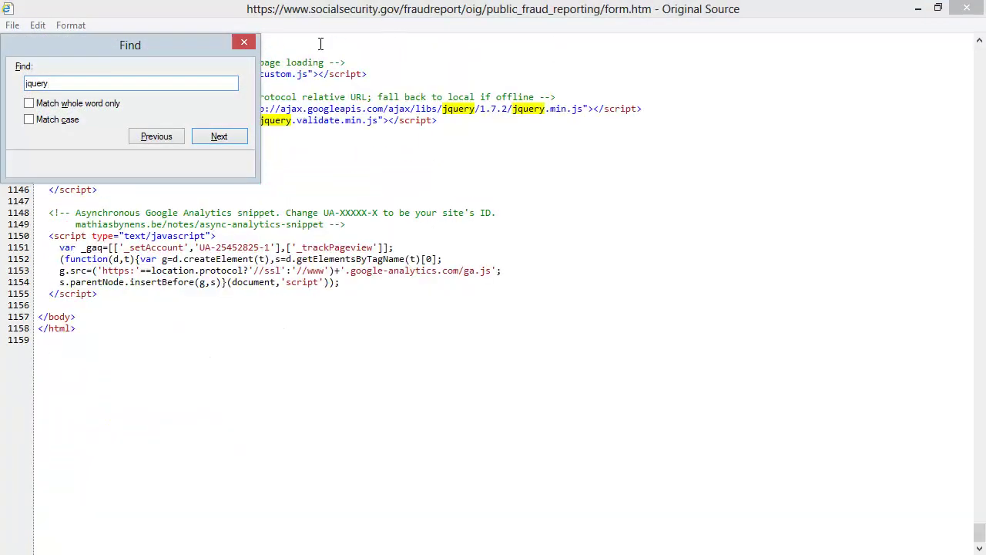
Highlight 'http' in the jQuery 1.7.2 script source address.
left_click_drag(195, 52, 453, 203)
left_click(501, 193)
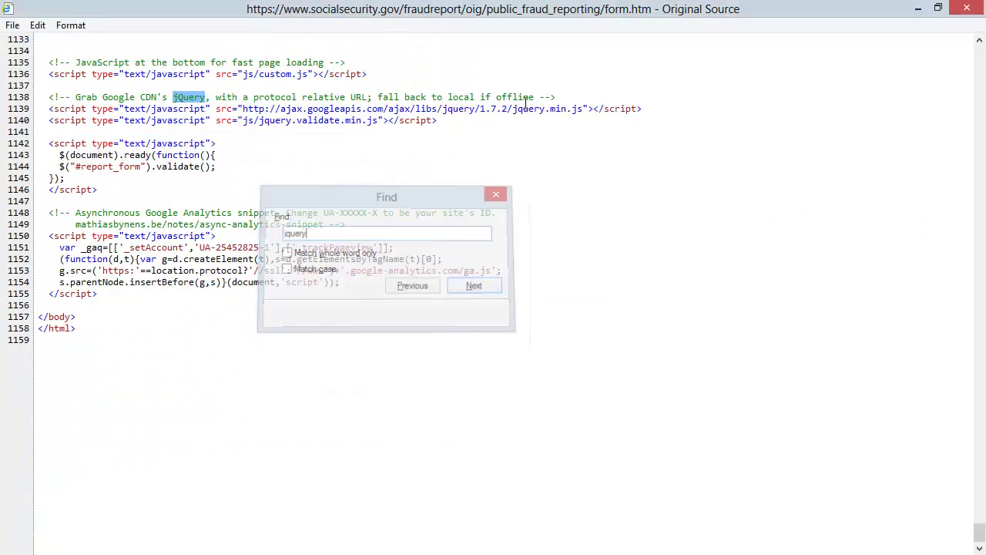
left_click(272, 110)
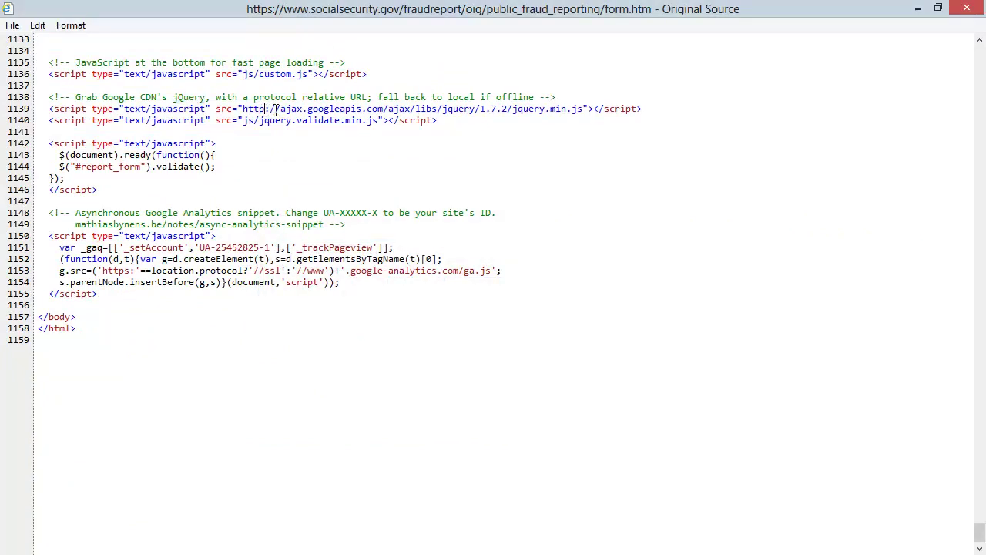
double_click(255, 111)
Open the Internet zone's custom security level settings and scroll to Display mixed content.
left_click(968, 8)
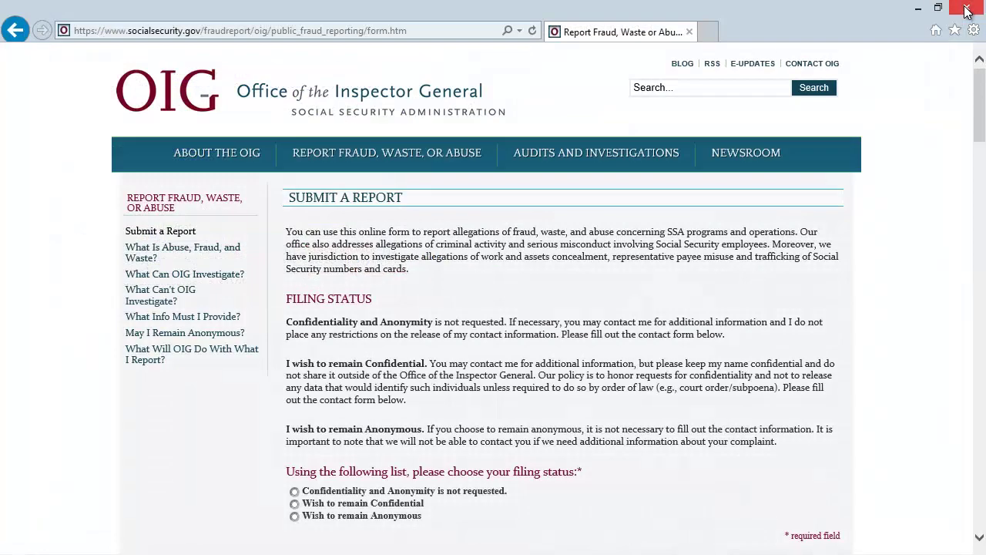
left_click(973, 30)
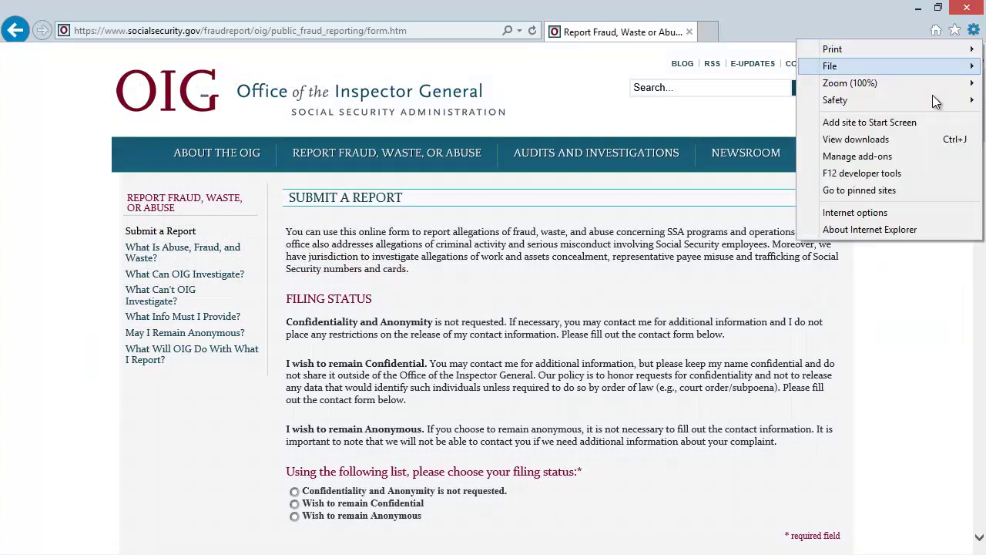
left_click(898, 214)
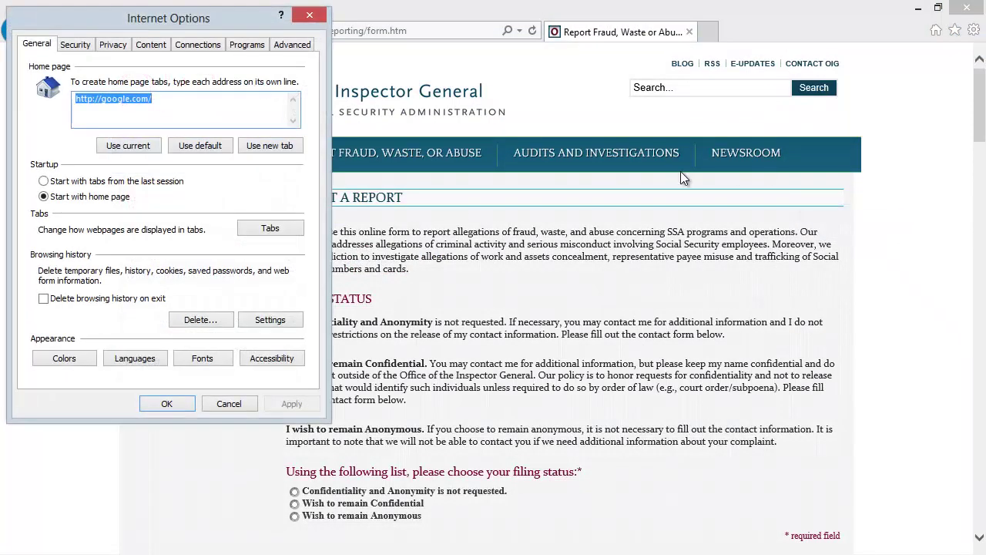
left_click(76, 45)
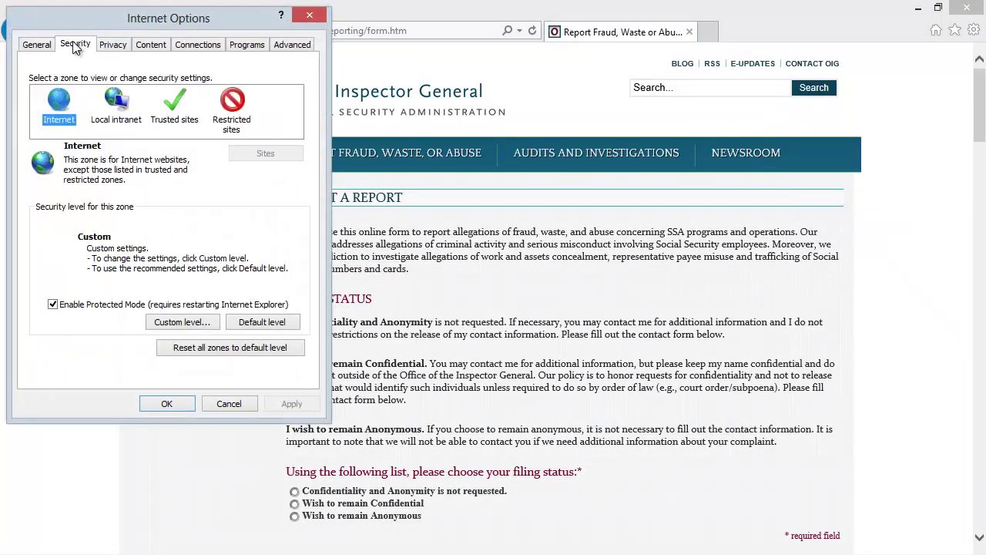
left_click(193, 324)
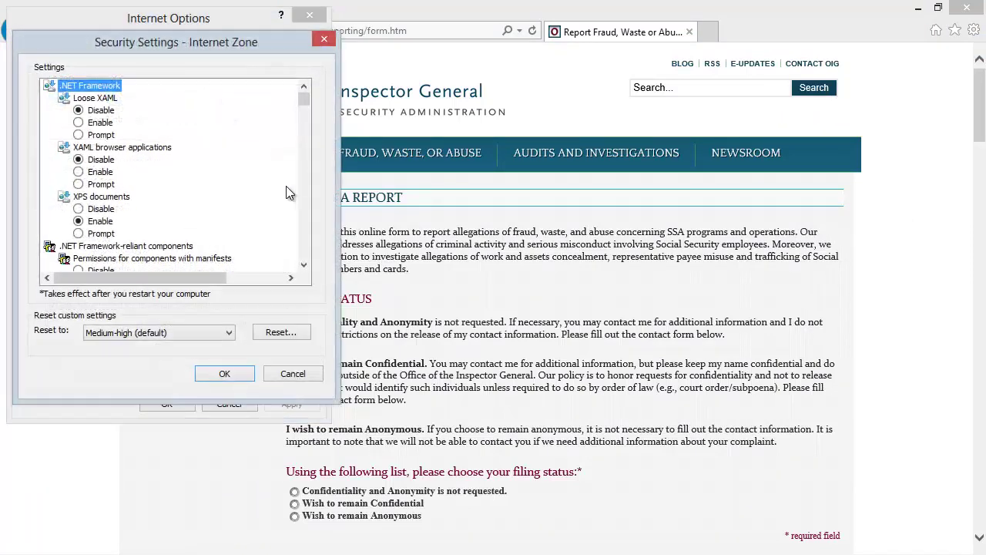
left_click_drag(300, 96, 310, 174)
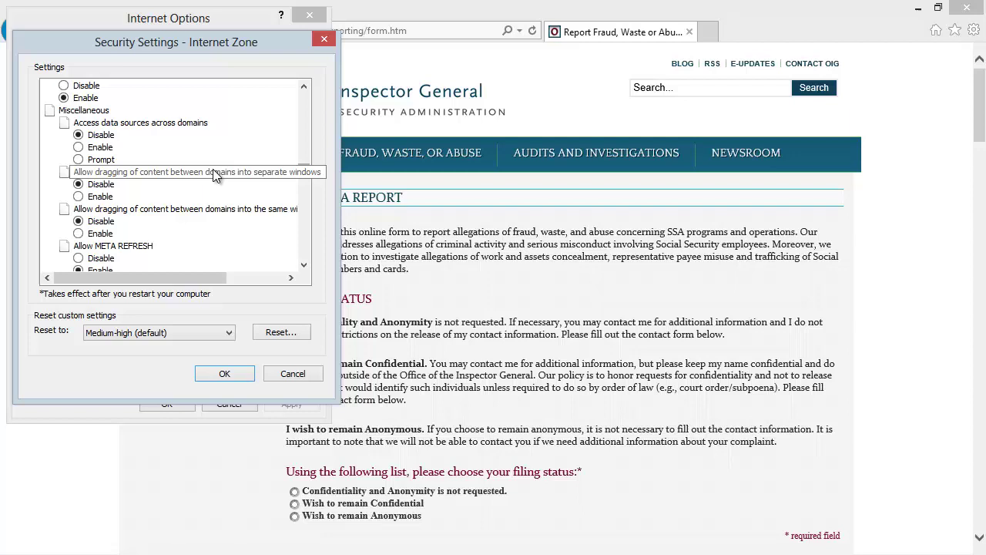
scroll(213, 173, "down", 2)
scroll(227, 205, "down", 4)
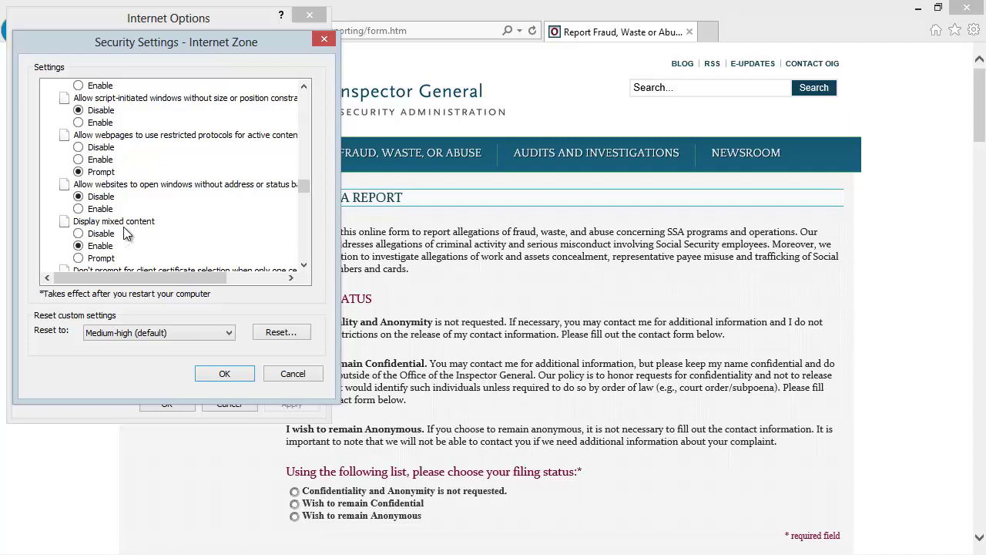
Set Display mixed content to Prompt, confirm and save, then reload the report page.
left_click(82, 259)
left_click(212, 378)
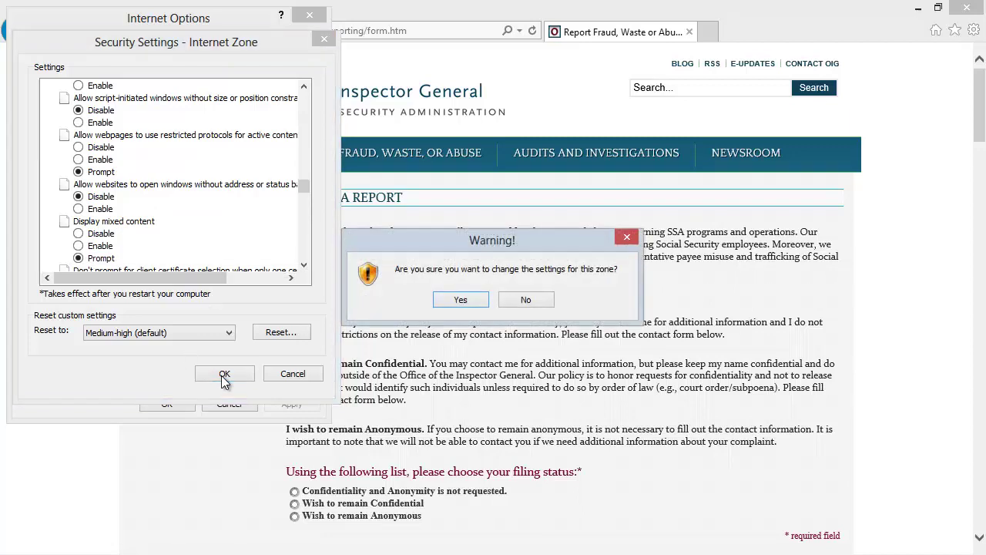
left_click(471, 303)
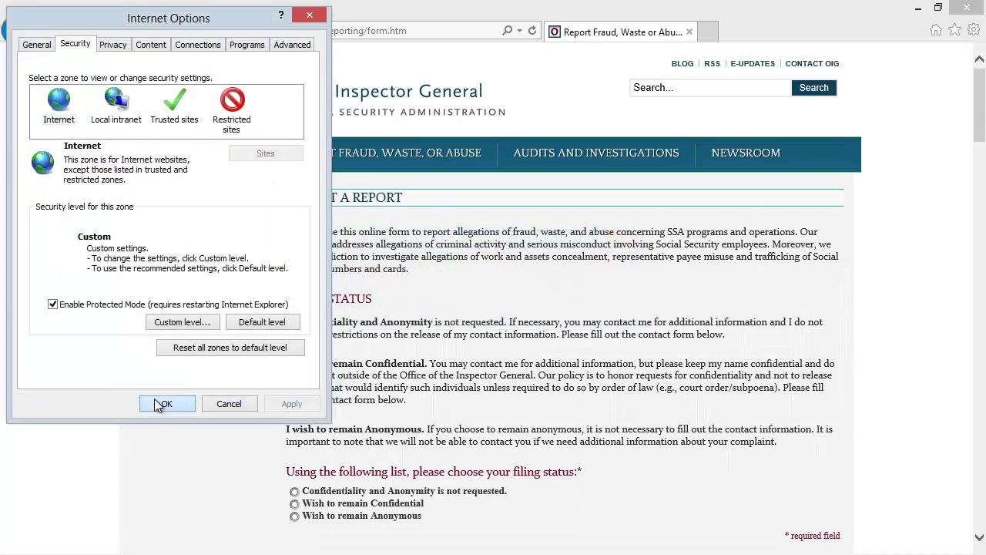
left_click(163, 403)
left_click(533, 30)
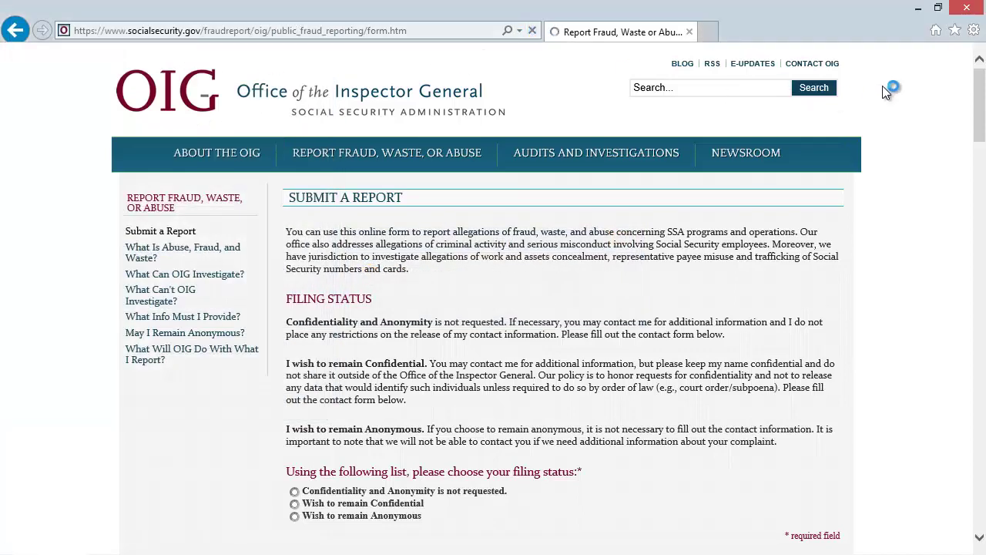